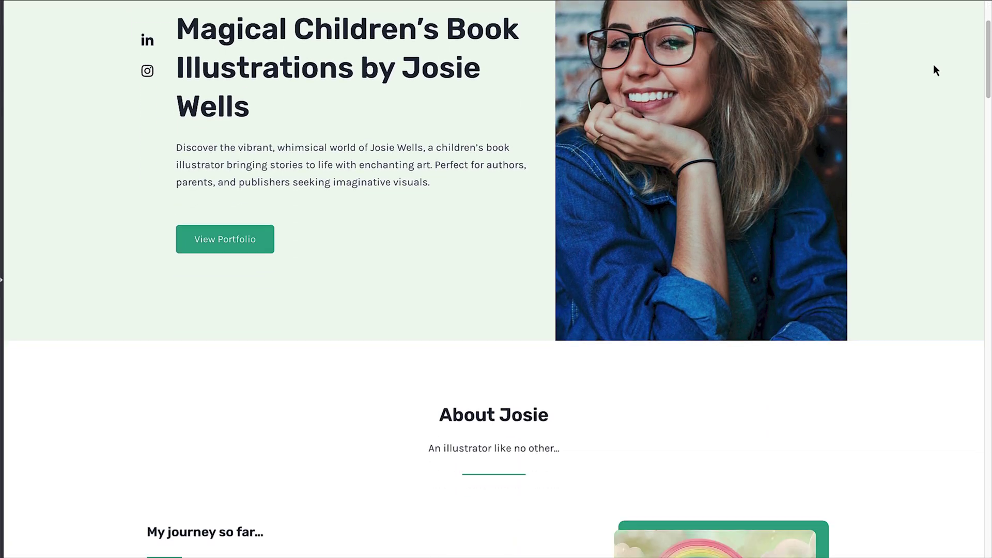
Step: Scroll down the Bluehost WordPress hosting offer page with plans from $1.59/mo
scroll(934, 66, down, 8)
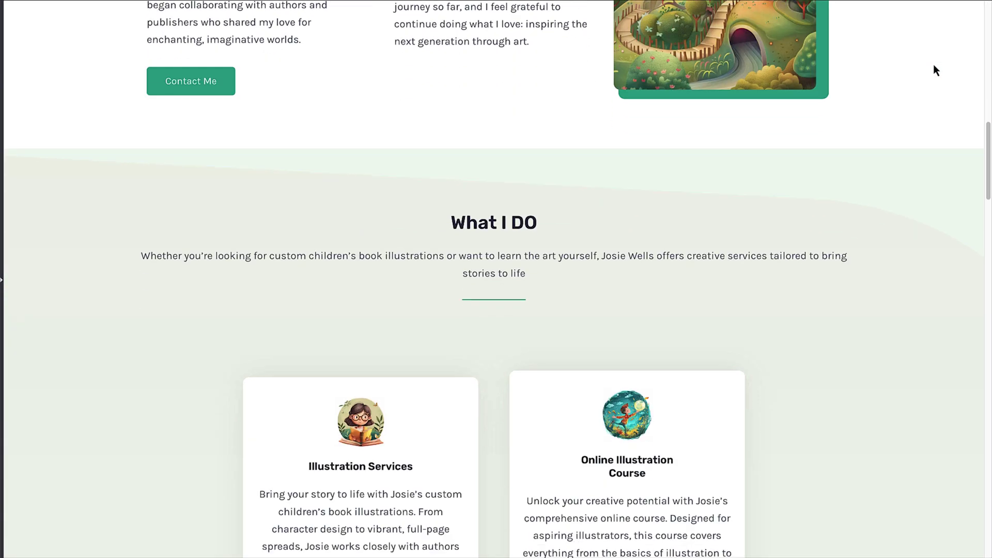
scroll(934, 67, down, 10)
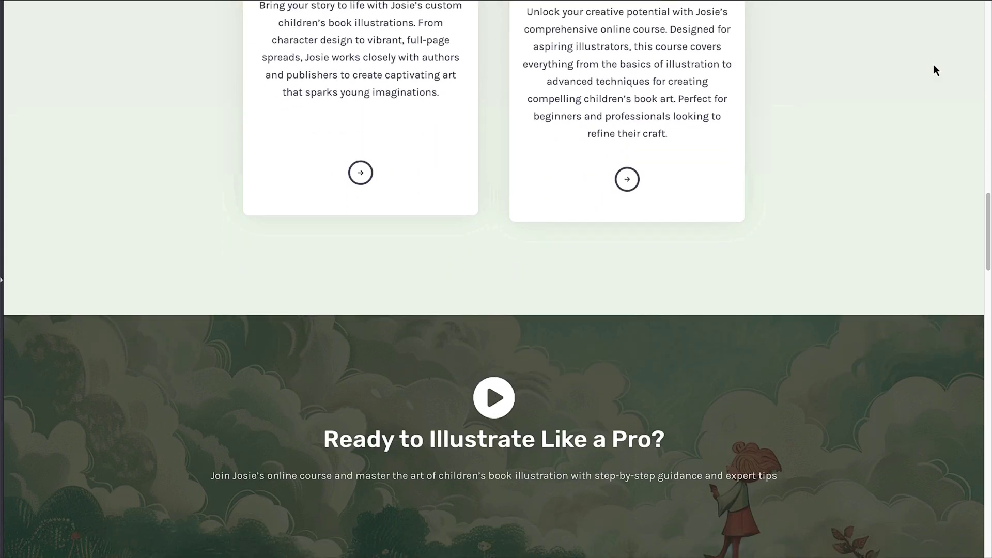
scroll(934, 69, down, 5)
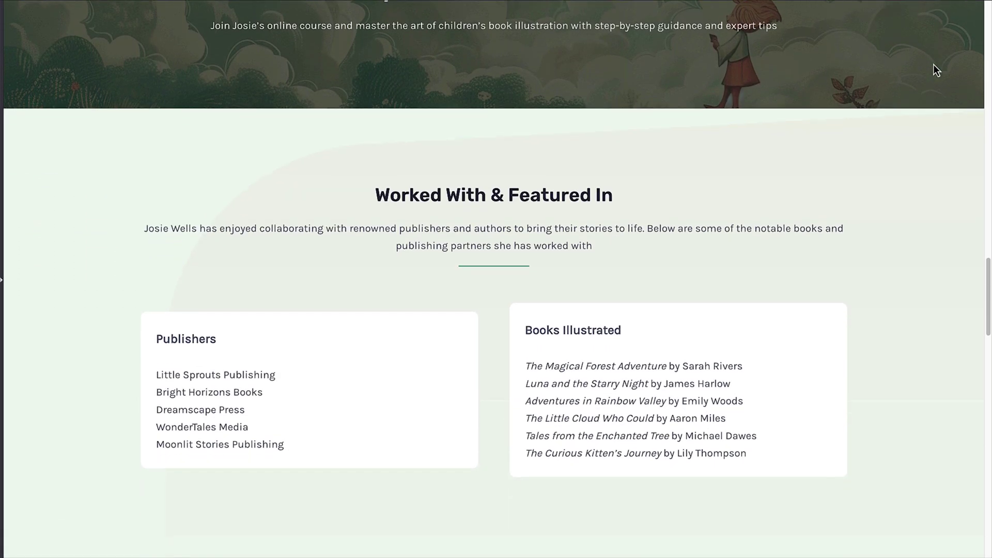
scroll(934, 69, down, 8)
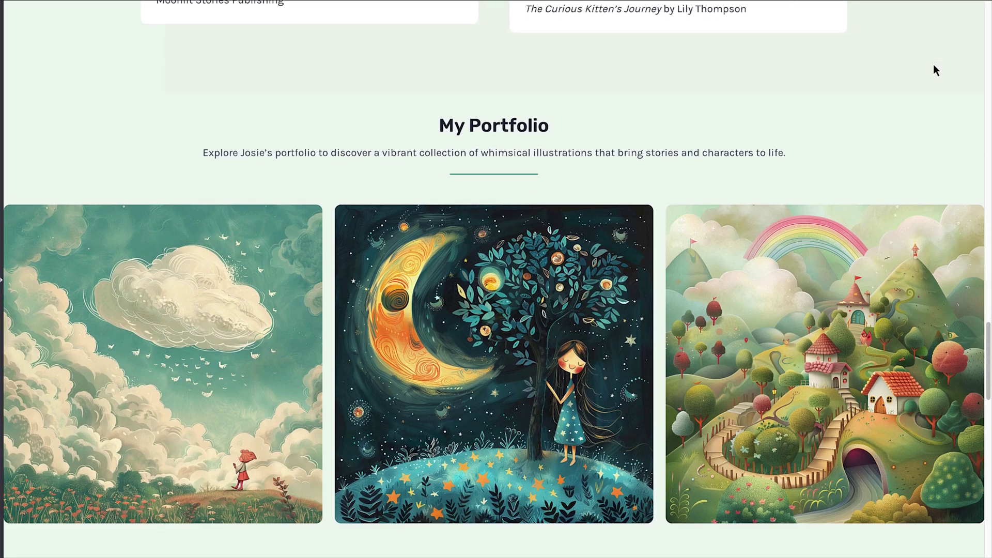
scroll(933, 64, down, 6)
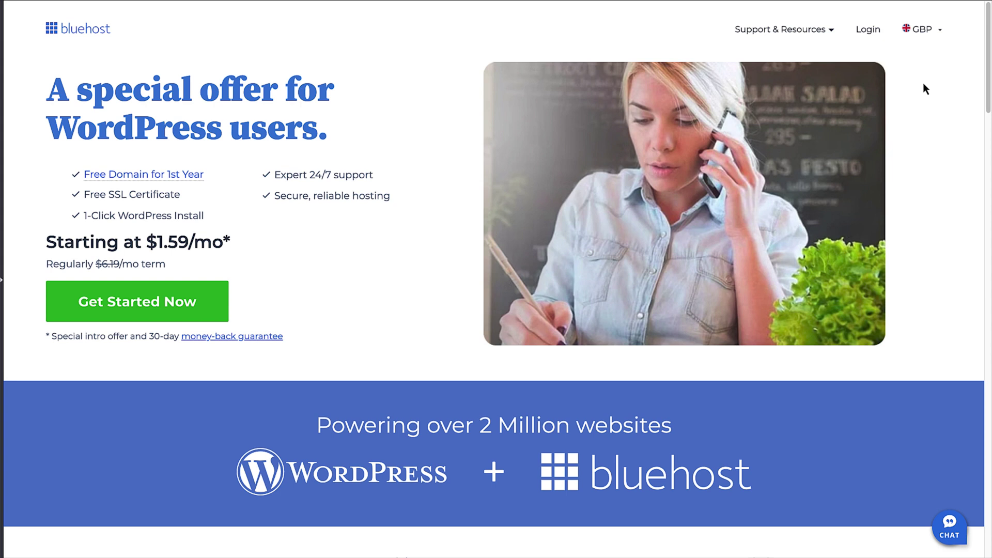
Step: Go to the hosting plans and compare Basic, Choice Plus, Online Store and Pro features
click(173, 318)
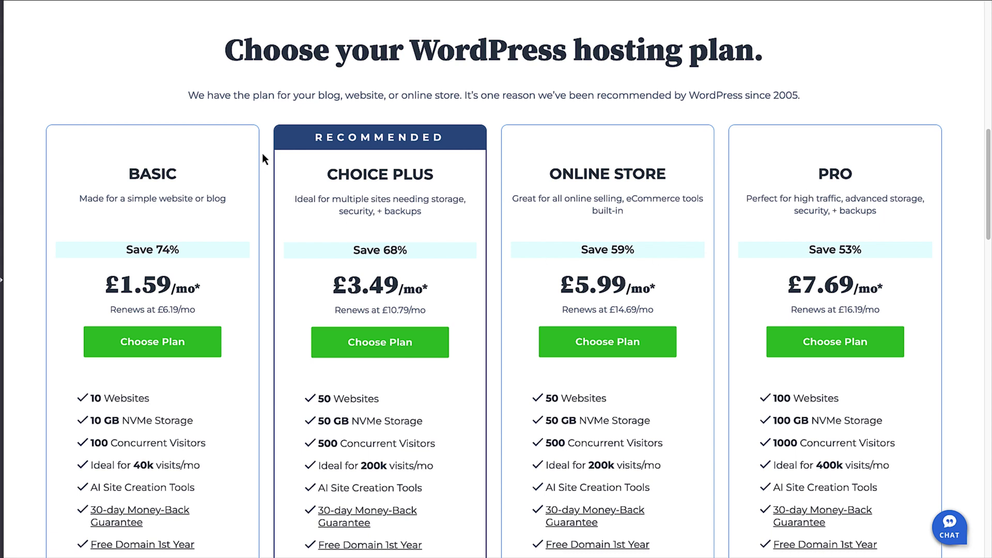
scroll(262, 153, down, 3)
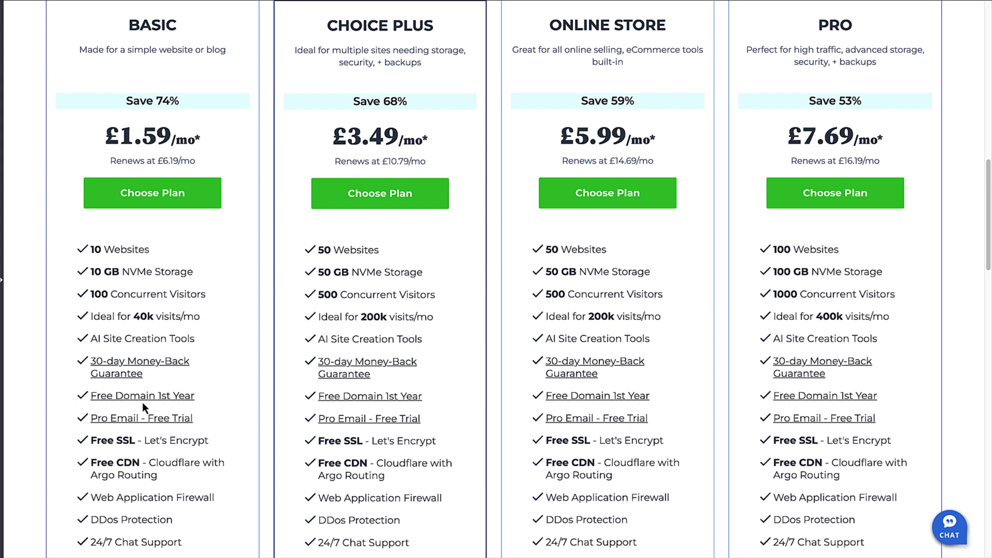
scroll(237, 392, down, 2)
scroll(237, 391, down, 1)
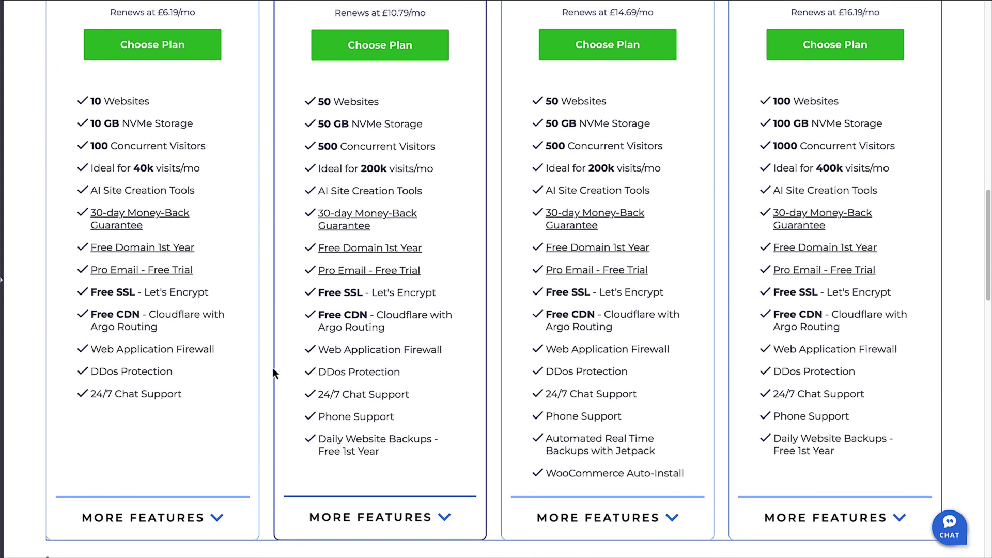
scroll(272, 368, up, 6)
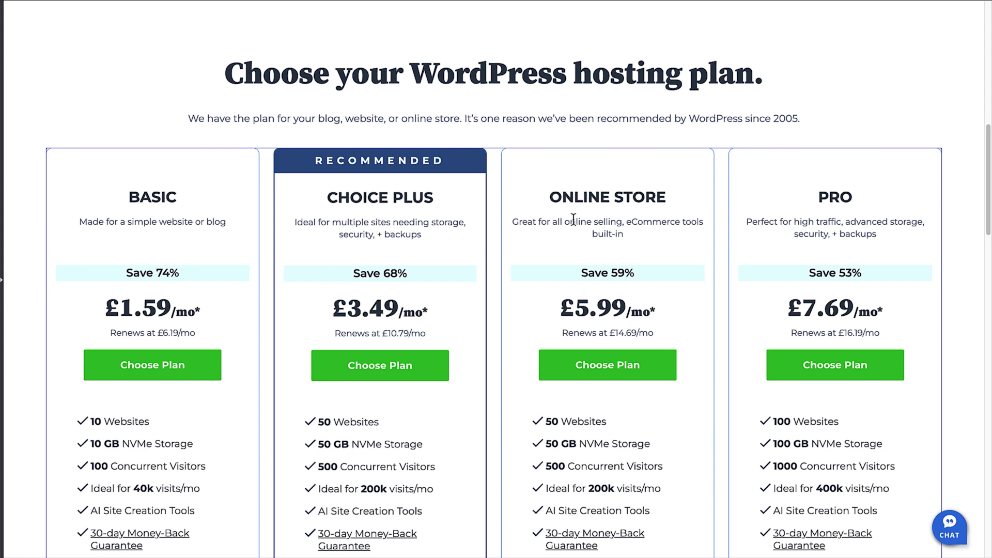
Step: Choose the Basic plan and check availability of a domain based on the owner's name
click(165, 380)
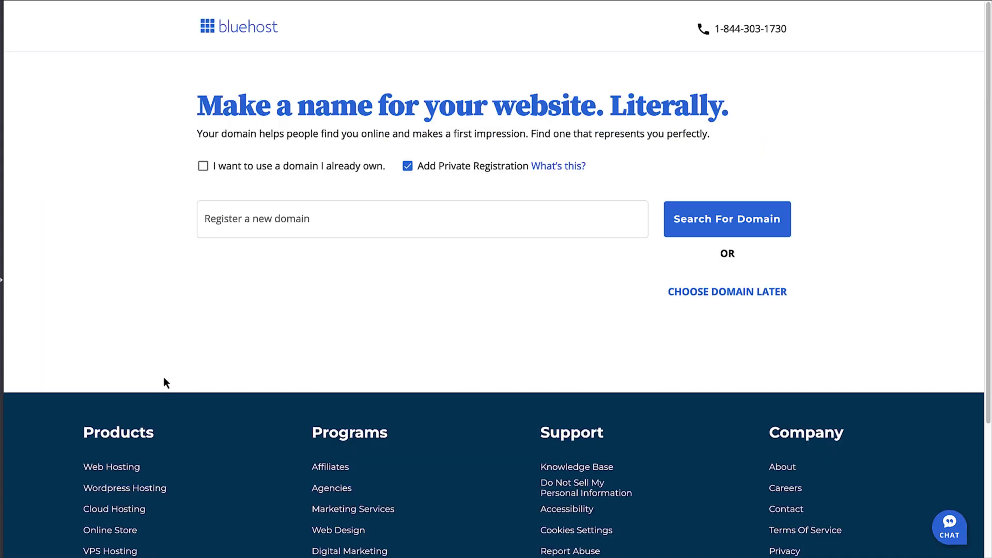
click(245, 220)
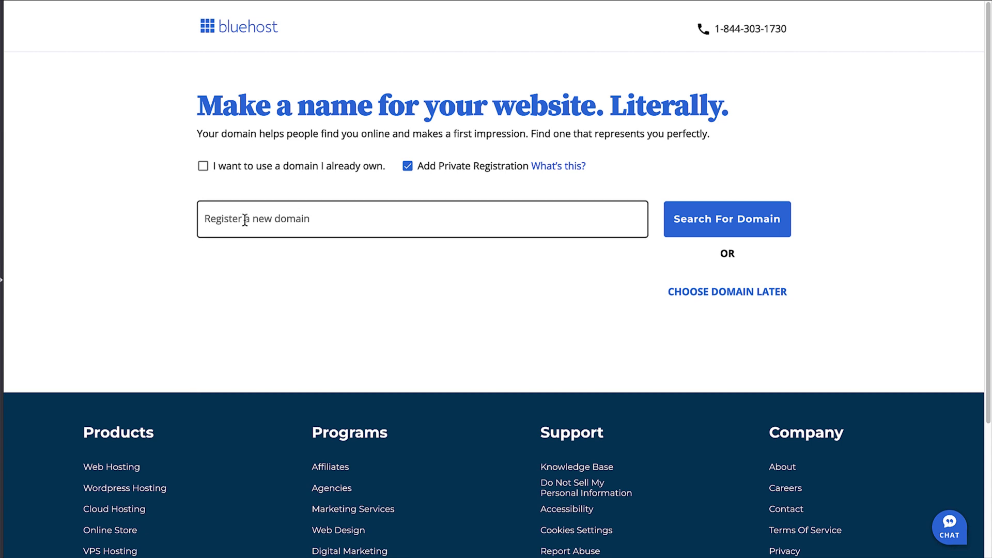
click(244, 220)
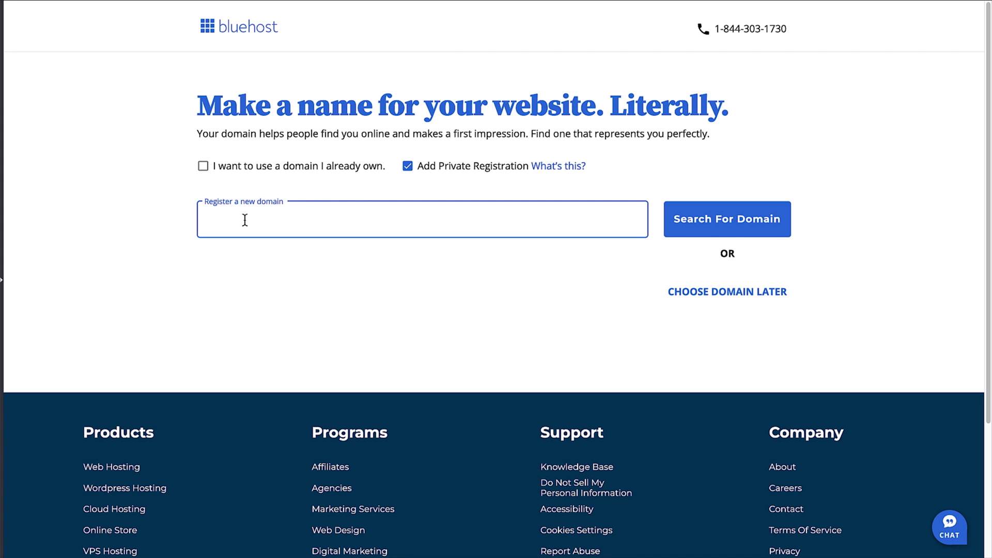
text(josiewells)
click(742, 230)
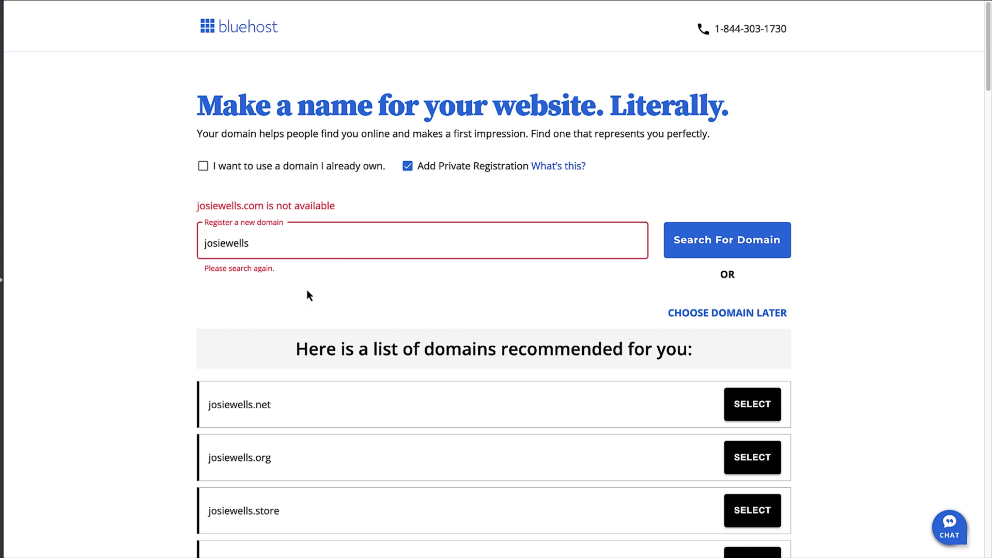
Step: Select the .net version of the domain, bringing the cart total to $23.88
scroll(860, 351, down, 1)
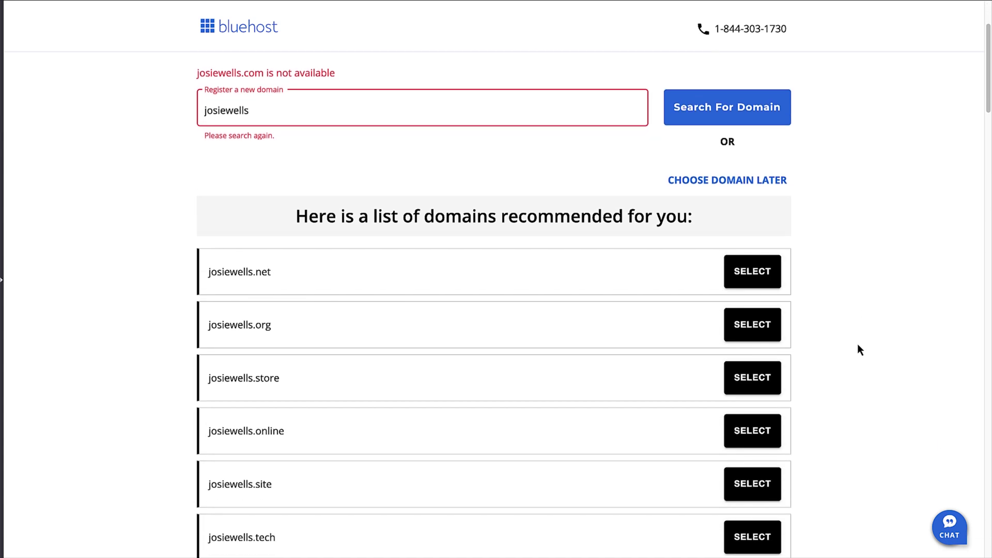
scroll(859, 350, down, 1)
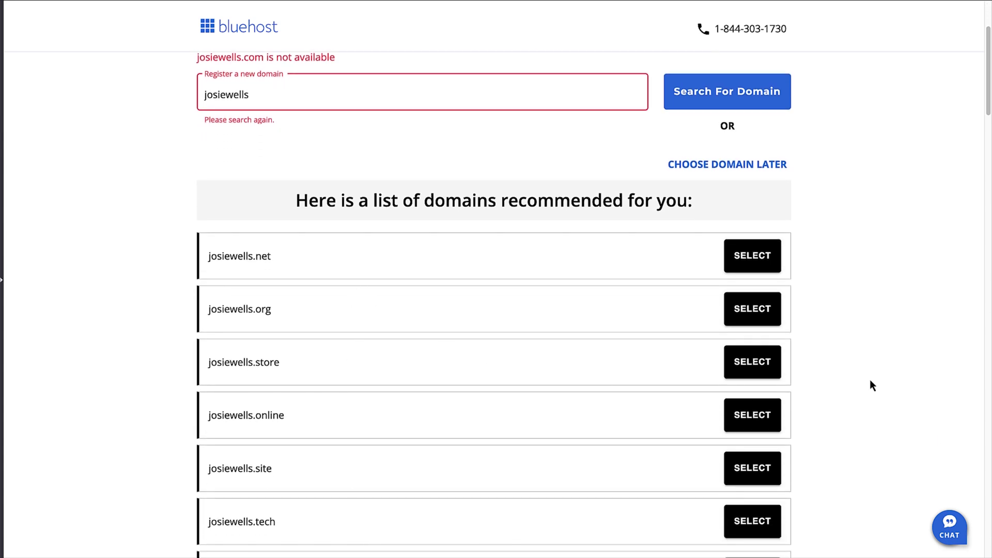
scroll(869, 381, down, 3)
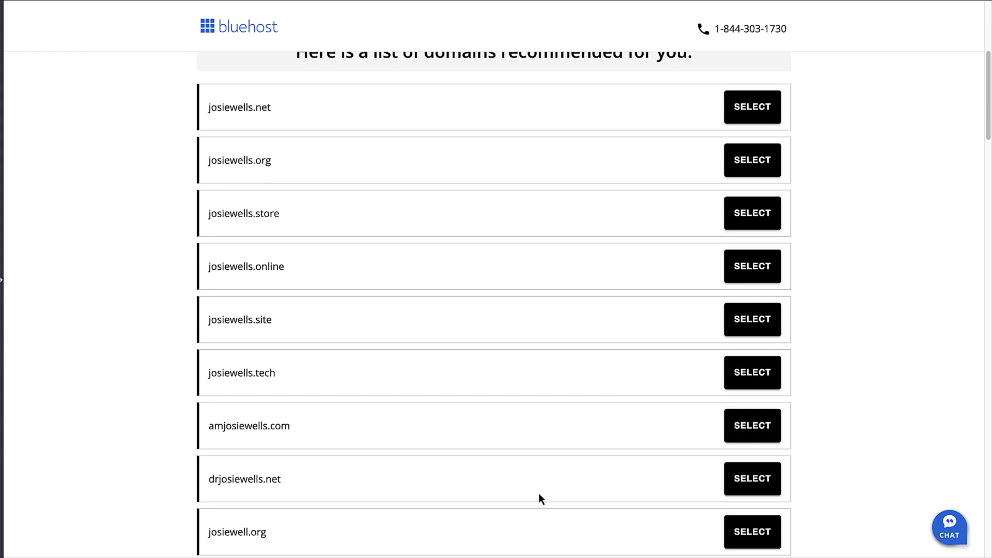
scroll(873, 312, up, 3)
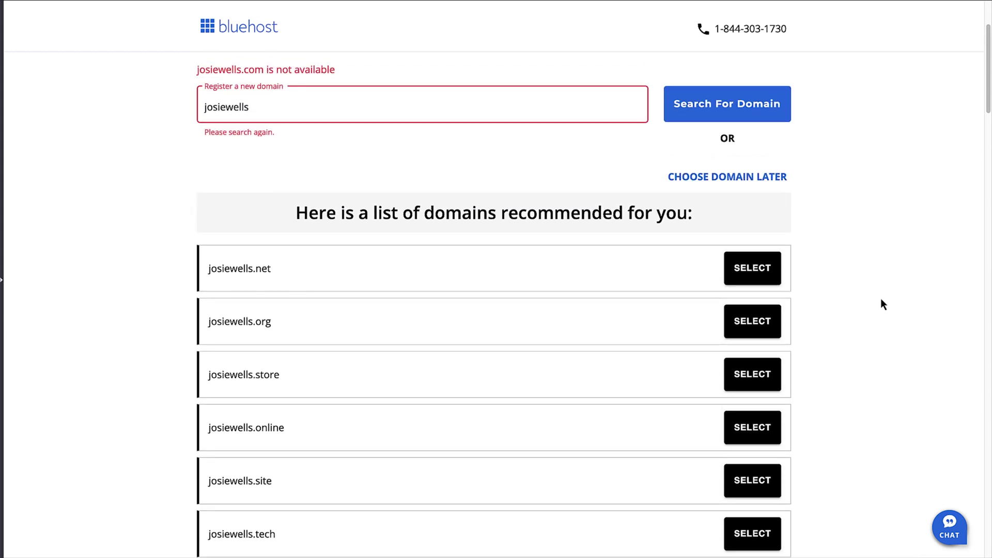
click(758, 275)
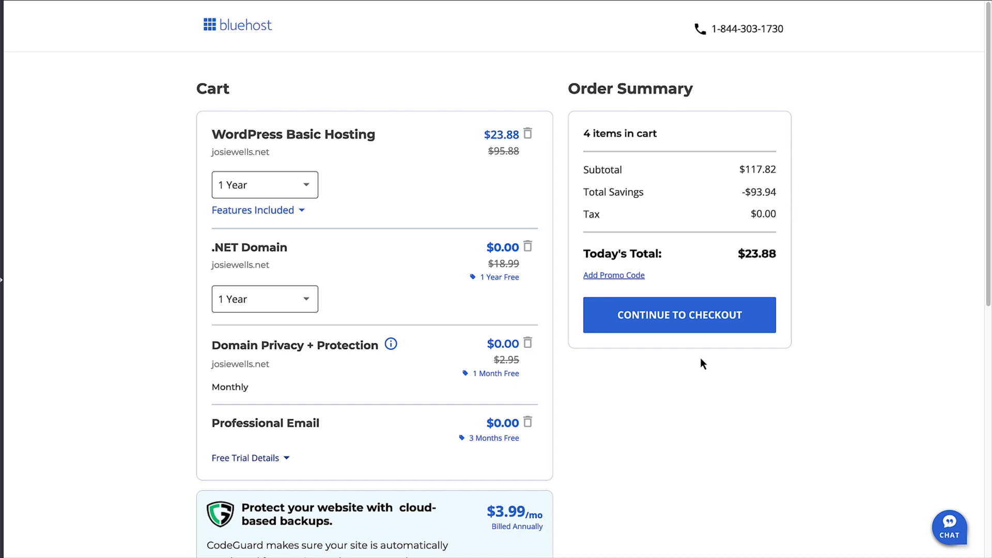
Step: Proceed from the cart to checkout for the Basic hosting order
click(696, 335)
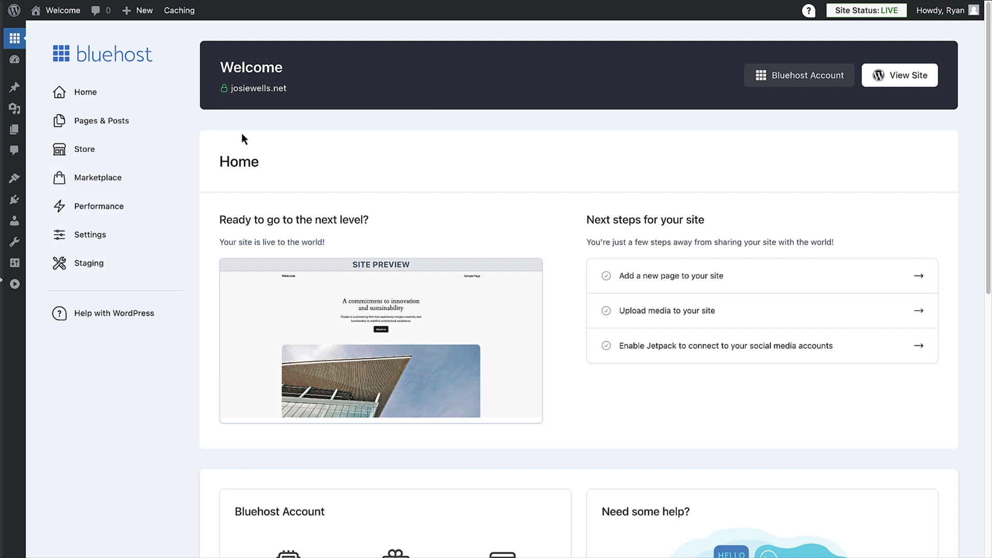
Step: Switch to the Dashboard showing the Welcome to WordPress 6.6.2 panel
click(16, 61)
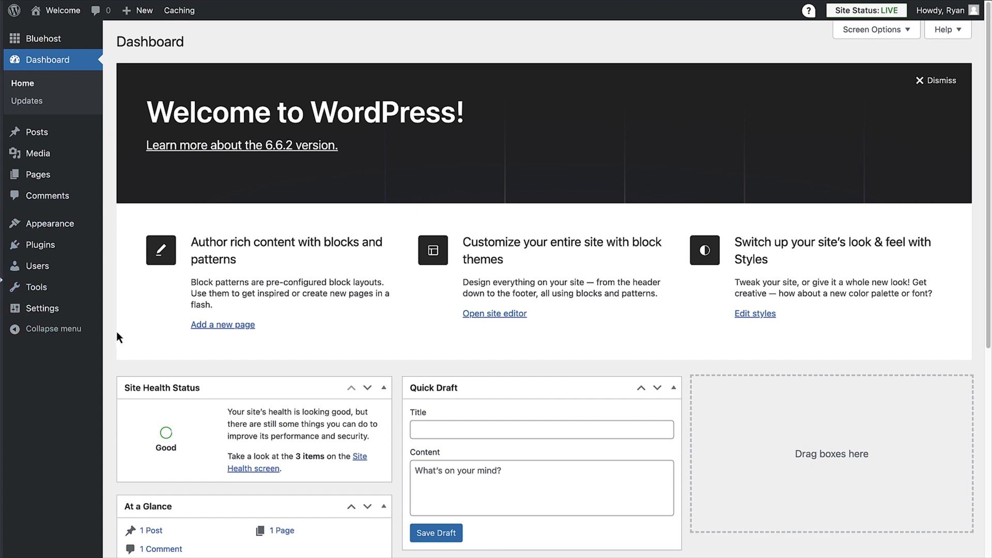
Step: View the new site's front end from the admin bar
mouse_move(940, 11)
Step: Look over the default Études front page, then return to the admin Dashboard
click(81, 16)
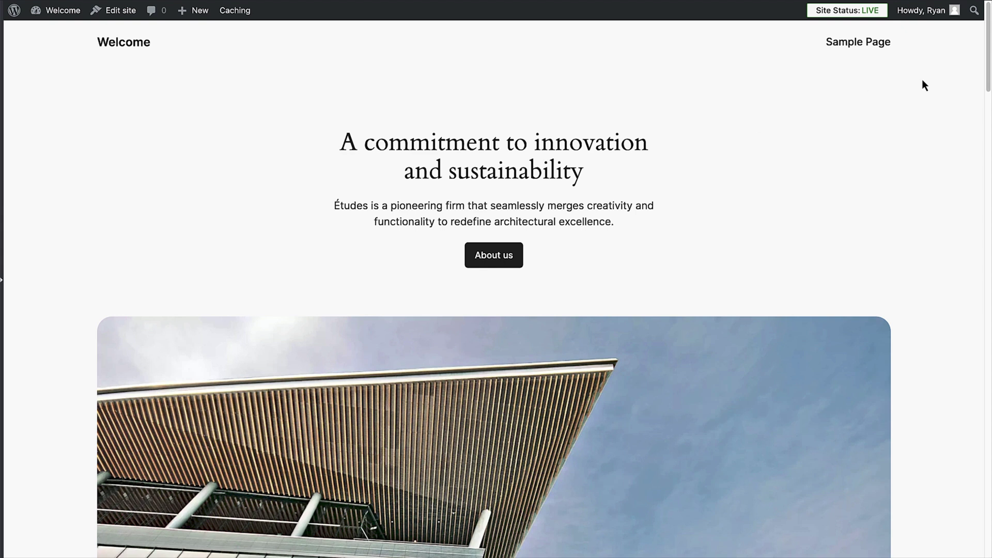
drag(987, 57, 953, 39)
click(75, 15)
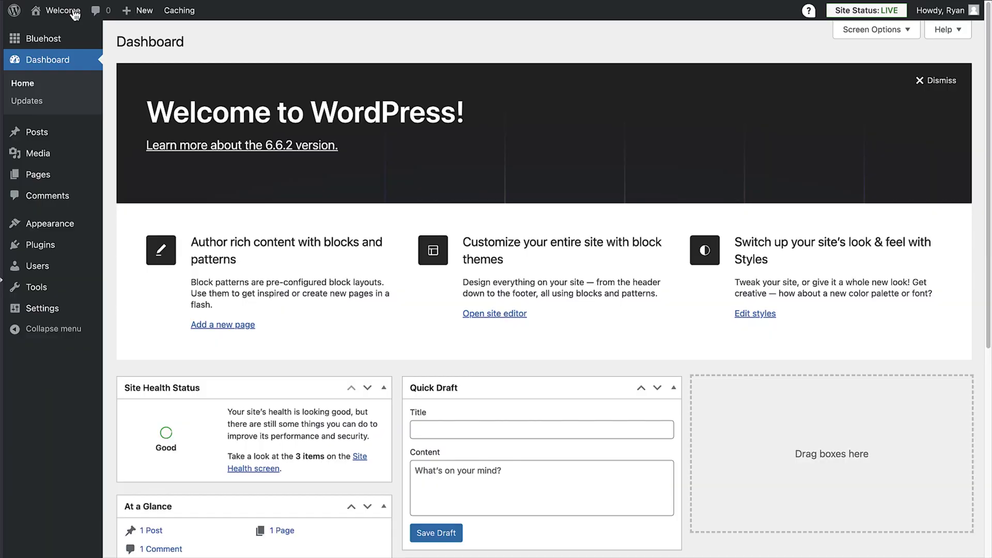
mouse_move(89, 228)
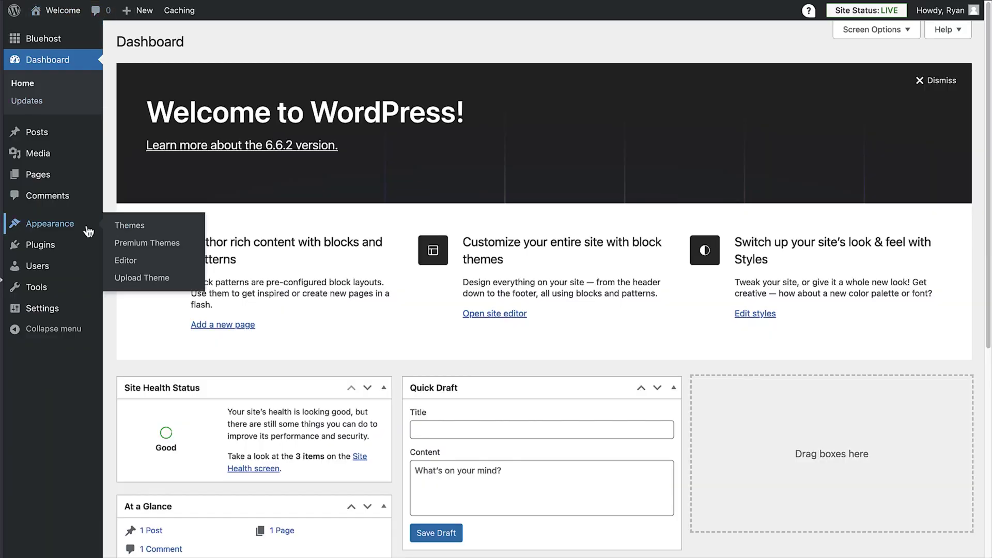
click(126, 227)
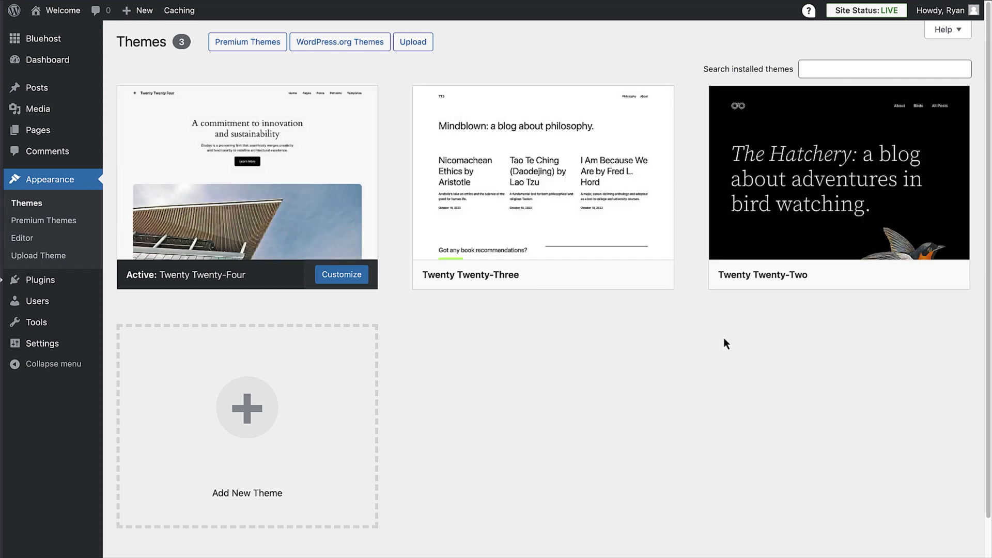
Step: Search Add Themes for 'astra' and install the Astra theme
click(253, 421)
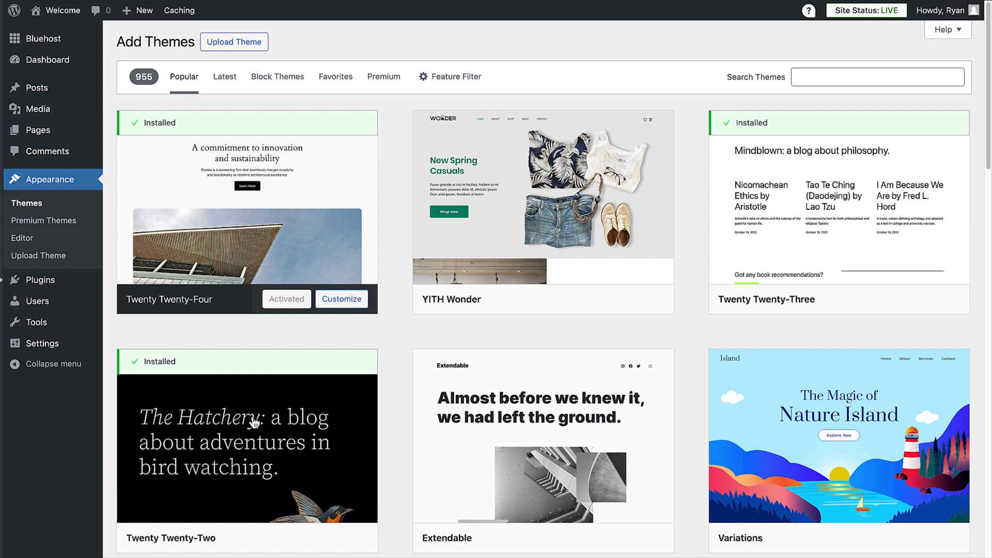
click(804, 82)
text(astra)
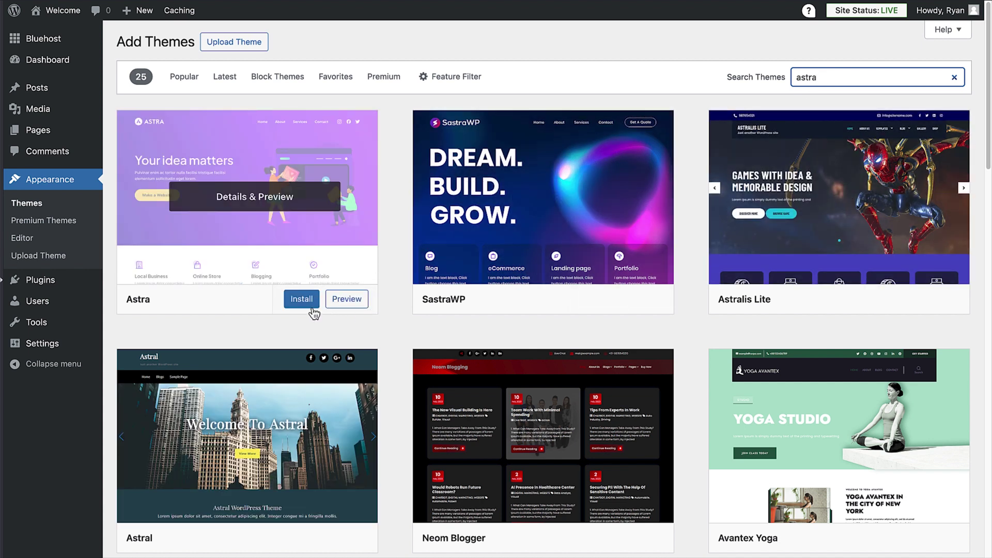
click(304, 300)
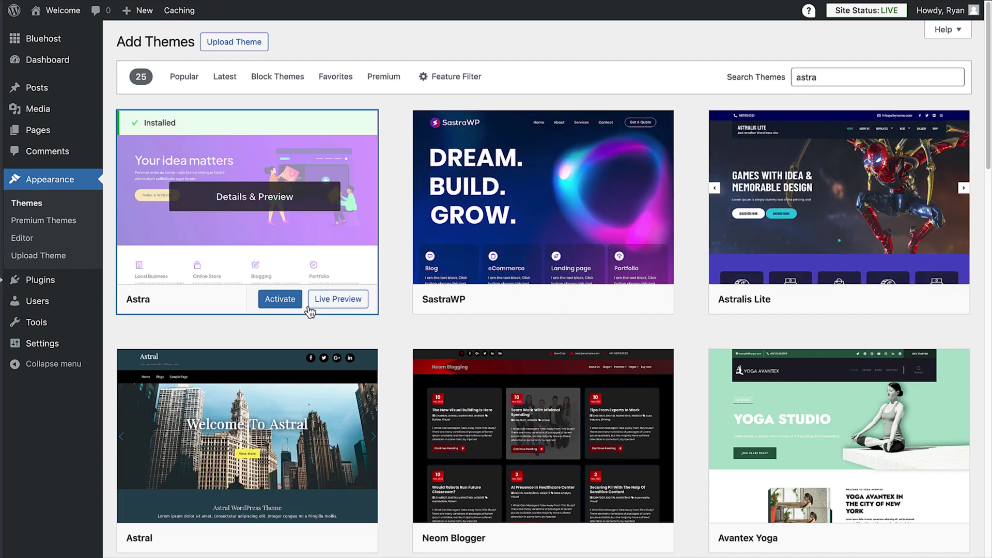
Step: Activate Astra as the site's theme
click(280, 305)
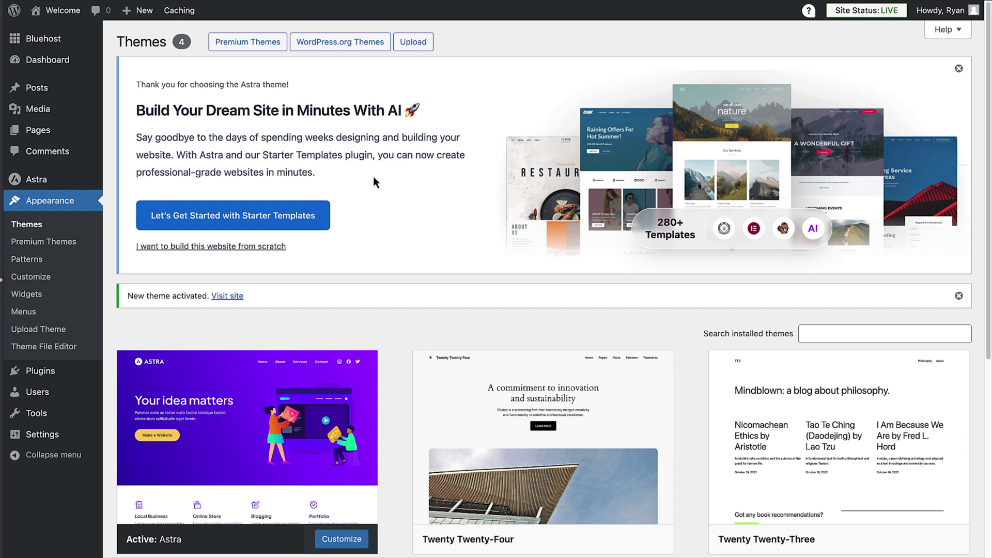
Step: Launch Starter Templates from the Astra welcome banner
click(322, 228)
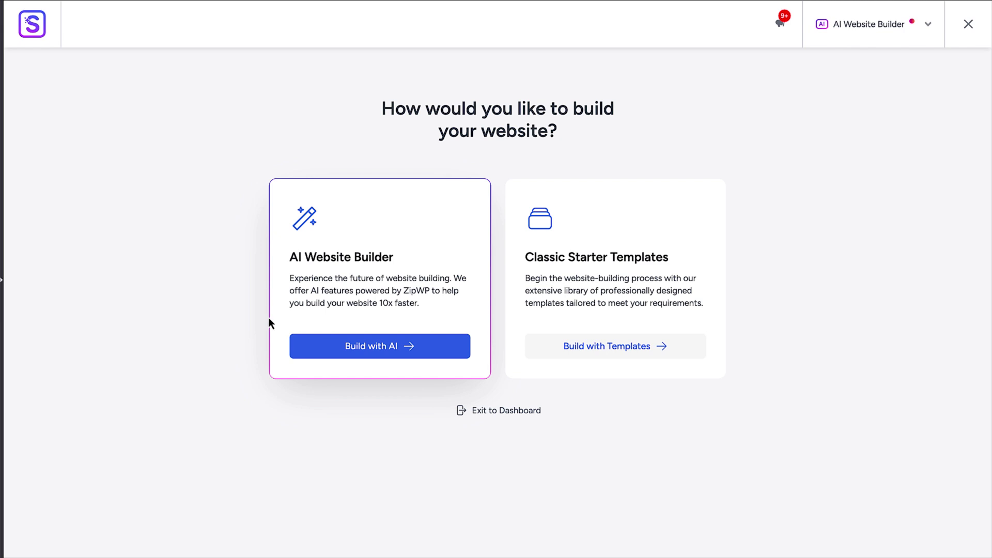
Step: Start from the classic starter templates and filter the gallery to Personal Sites > Portfolio & CV
click(600, 357)
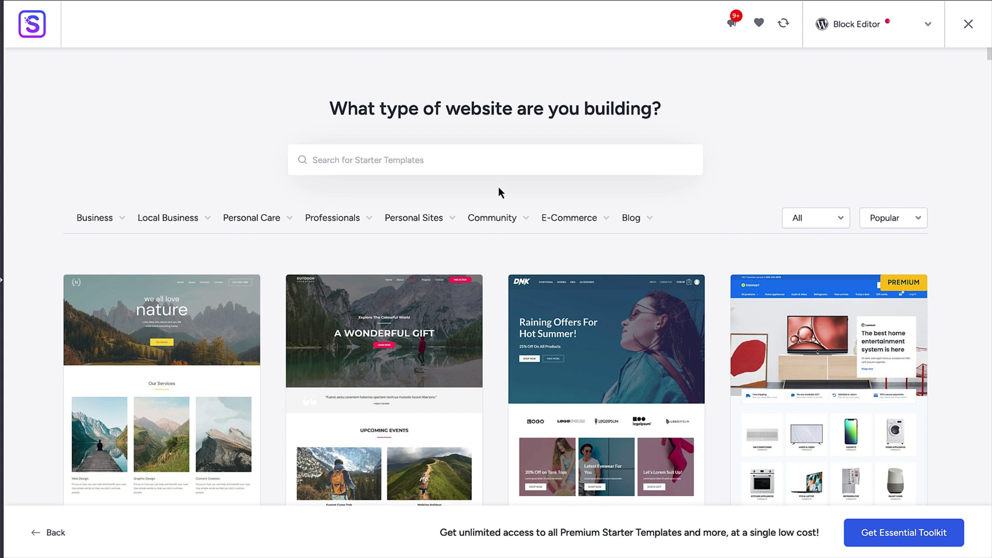
click(104, 218)
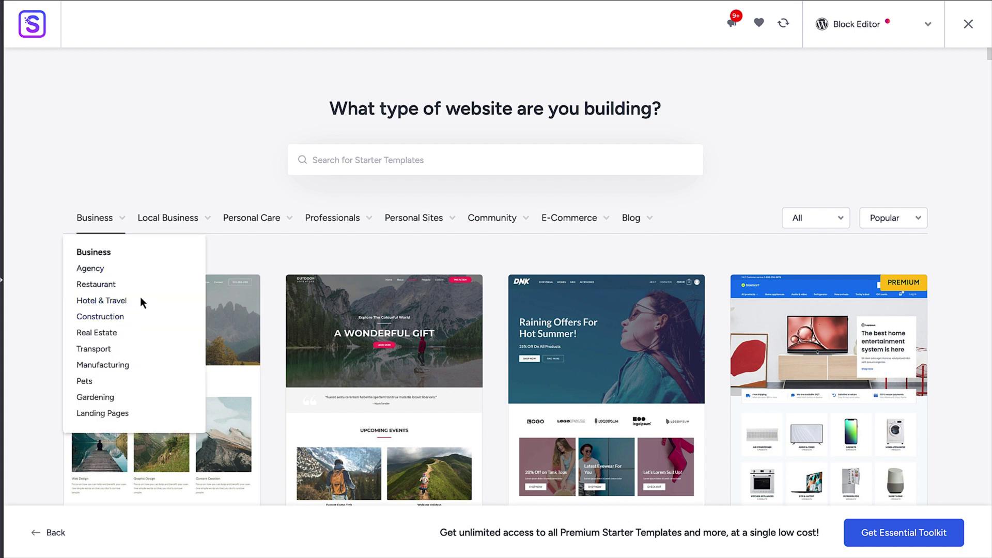
mouse_move(253, 224)
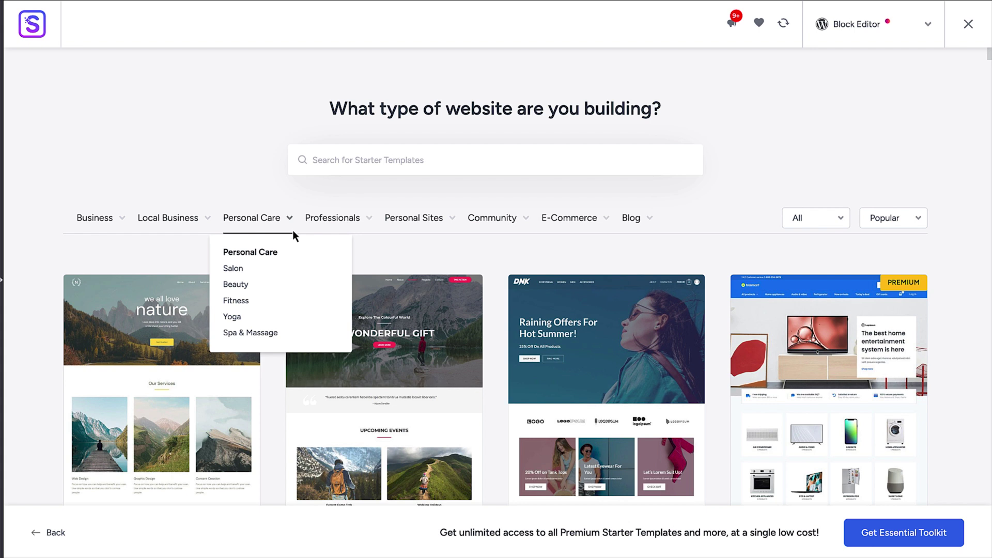
mouse_move(426, 225)
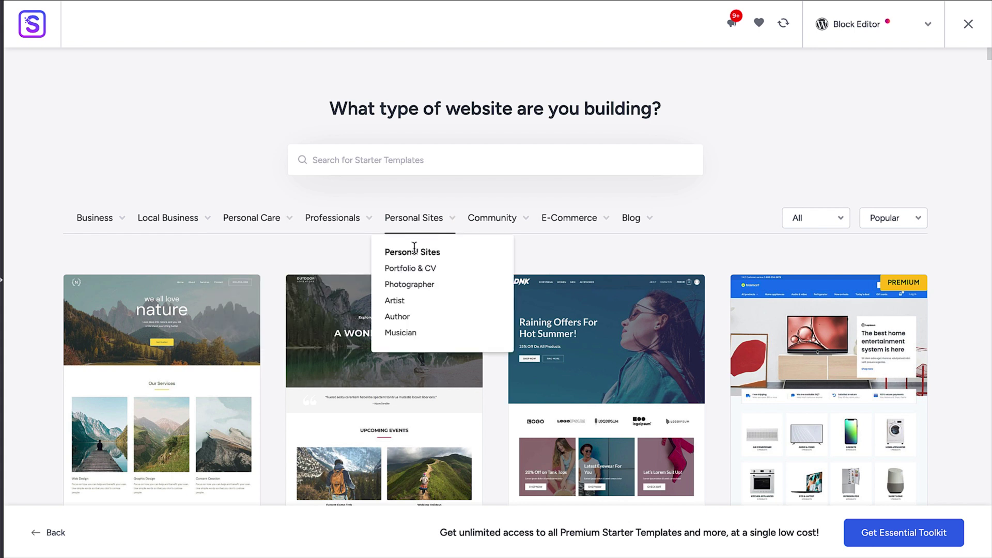
click(412, 274)
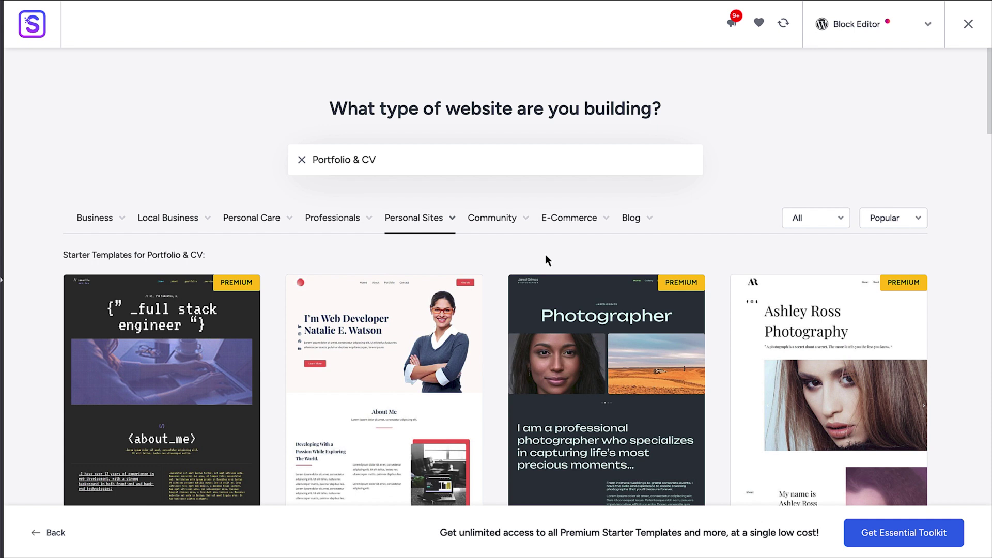
scroll(567, 266, down, 8)
mouse_move(986, 192)
mouse_down()
mouse_move(985, 304)
mouse_move(985, 261)
mouse_move(950, 147)
mouse_up()
Step: Preview the Photographer Portfolio template's Gallery and Services pages, then return to the template grid
click(628, 289)
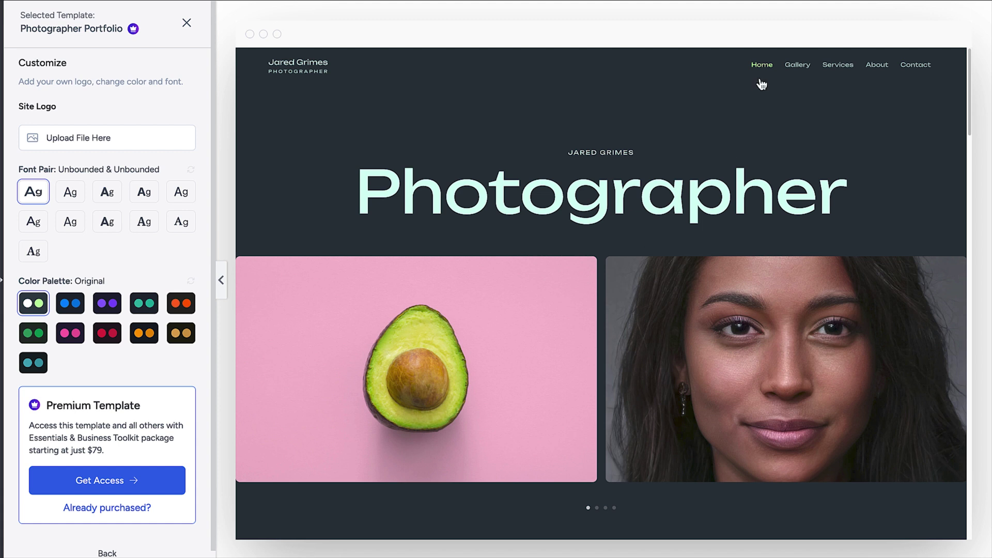
click(797, 71)
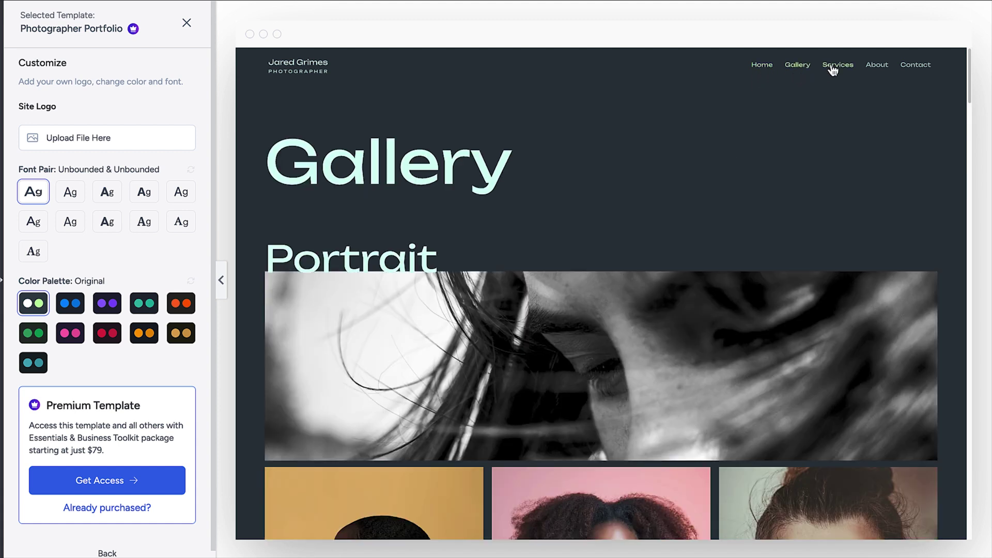
click(832, 70)
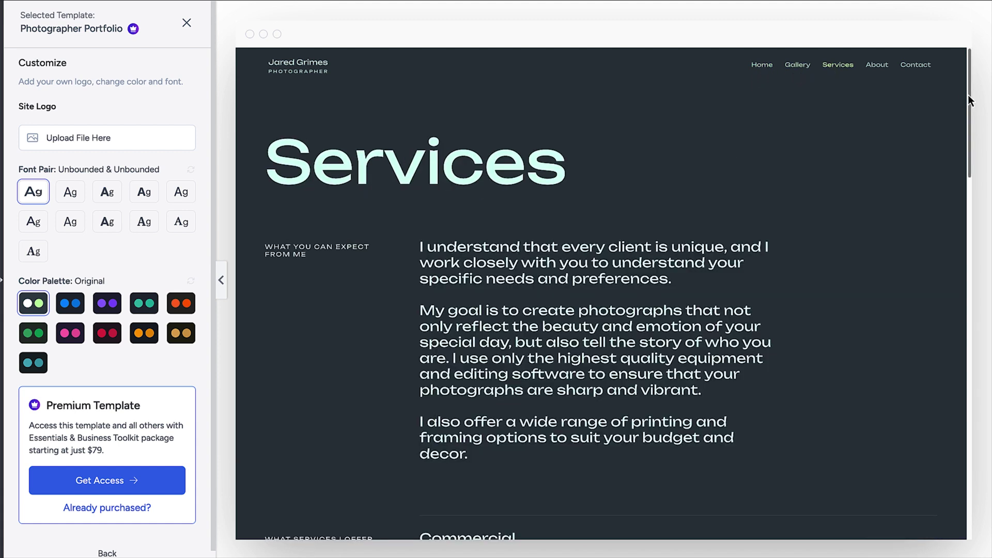
mouse_move(968, 94)
mouse_down()
mouse_move(947, 243)
mouse_move(962, 79)
mouse_up()
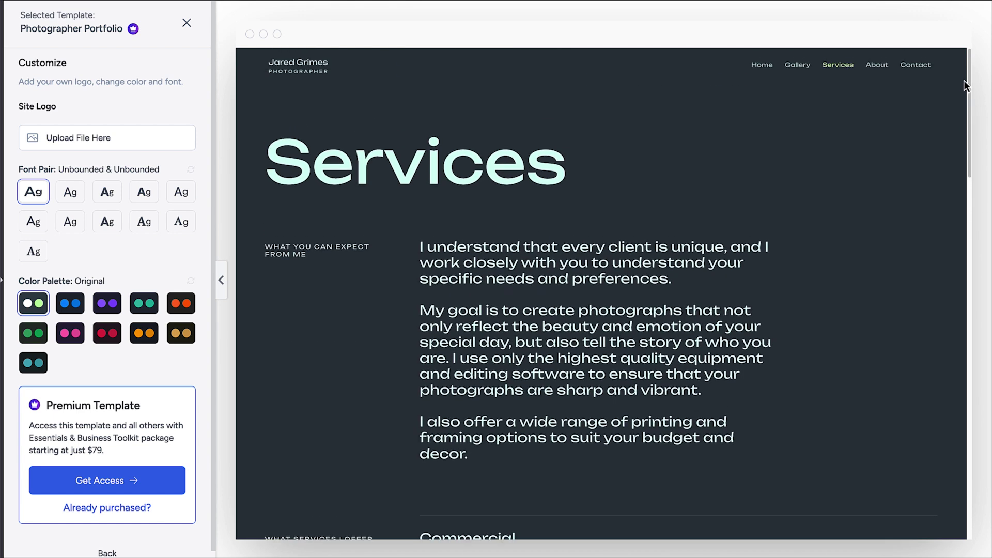
click(193, 30)
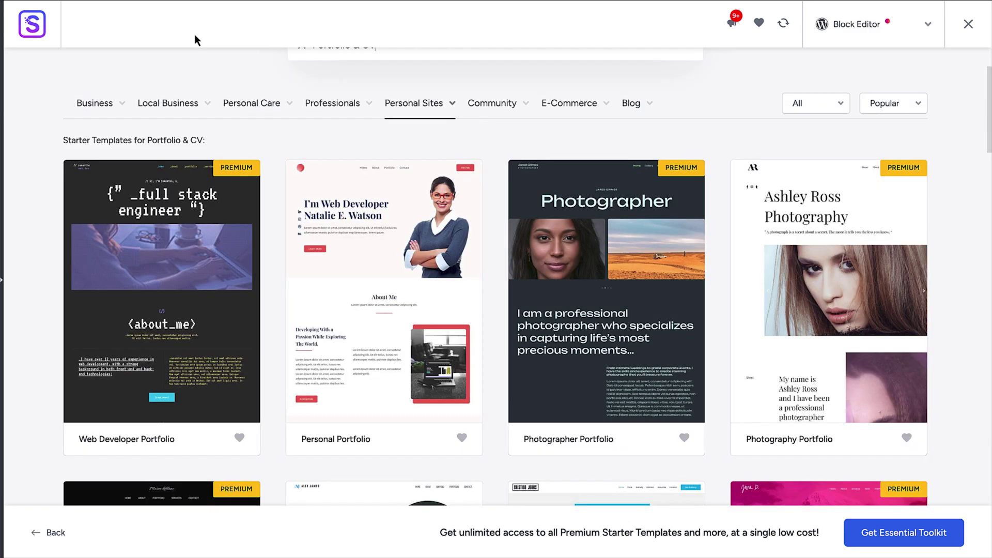
mouse_move(345, 116)
Step: Open the Personal Portfolio template and upload the logo PNG as its site logo
click(417, 282)
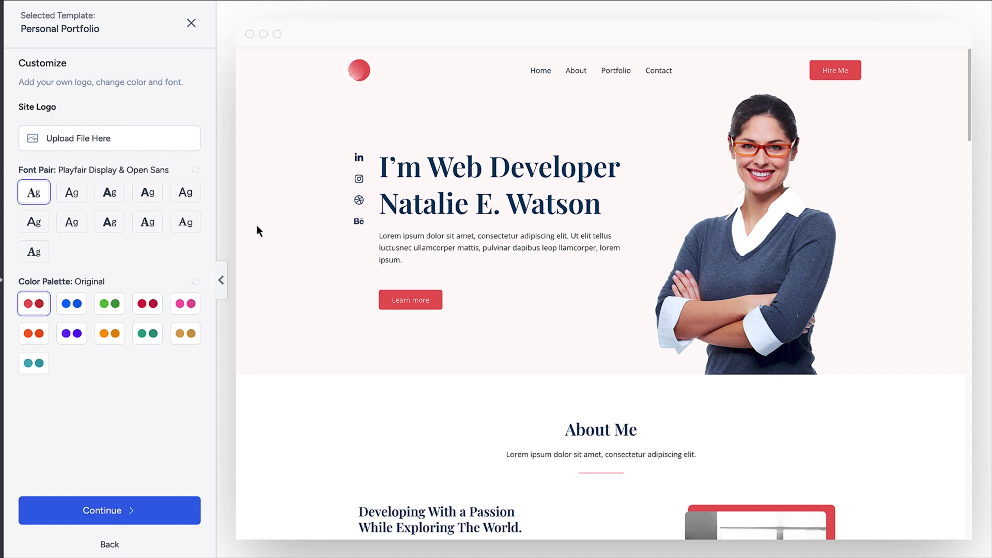
click(136, 139)
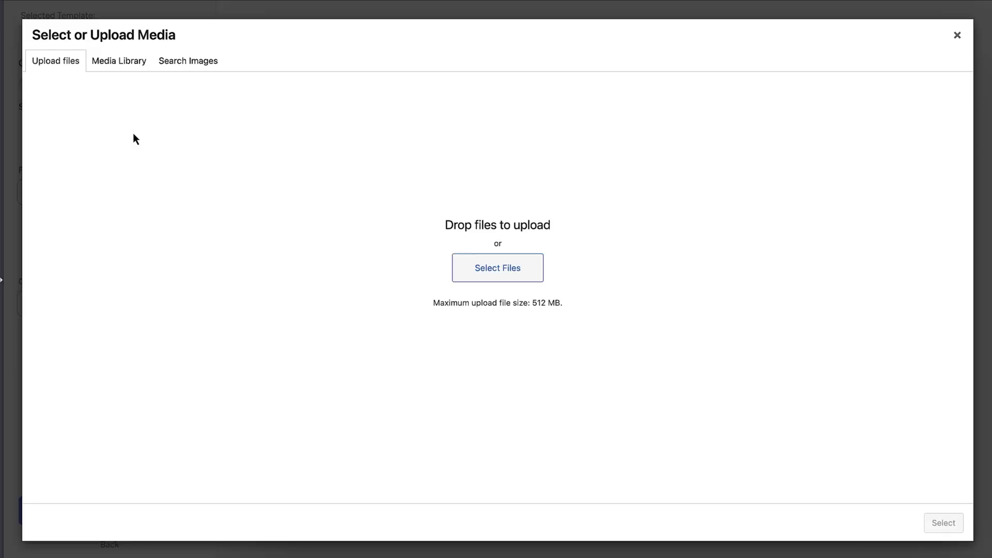
click(131, 74)
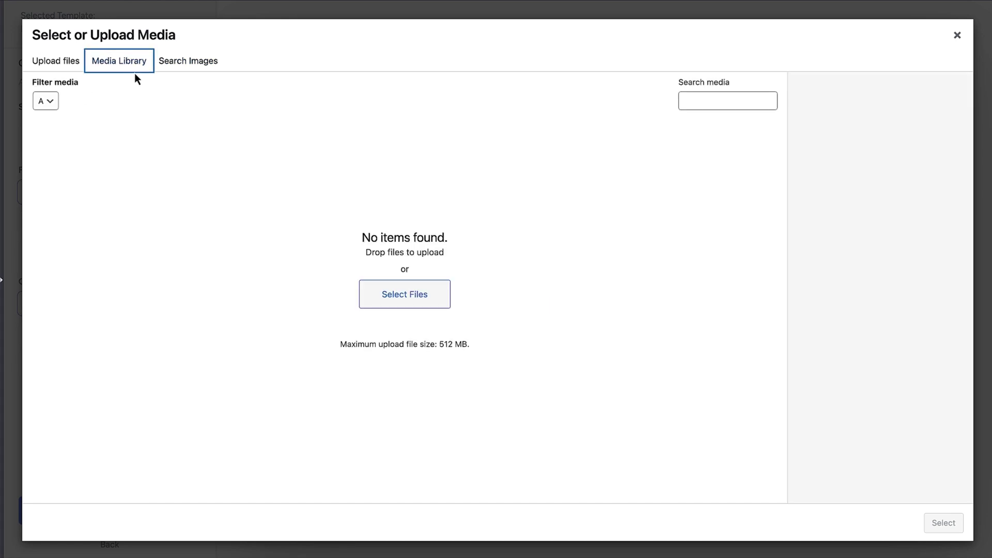
click(75, 71)
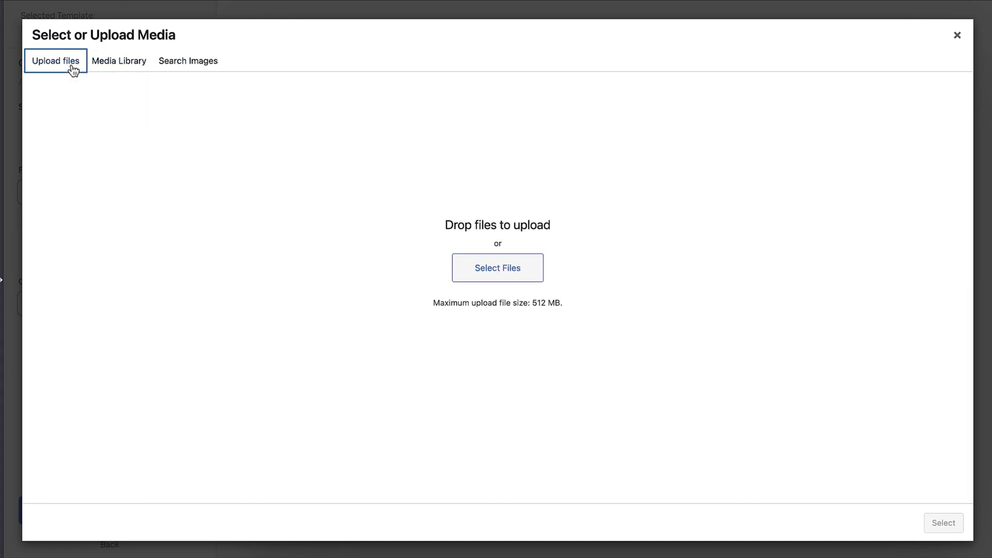
click(113, 134)
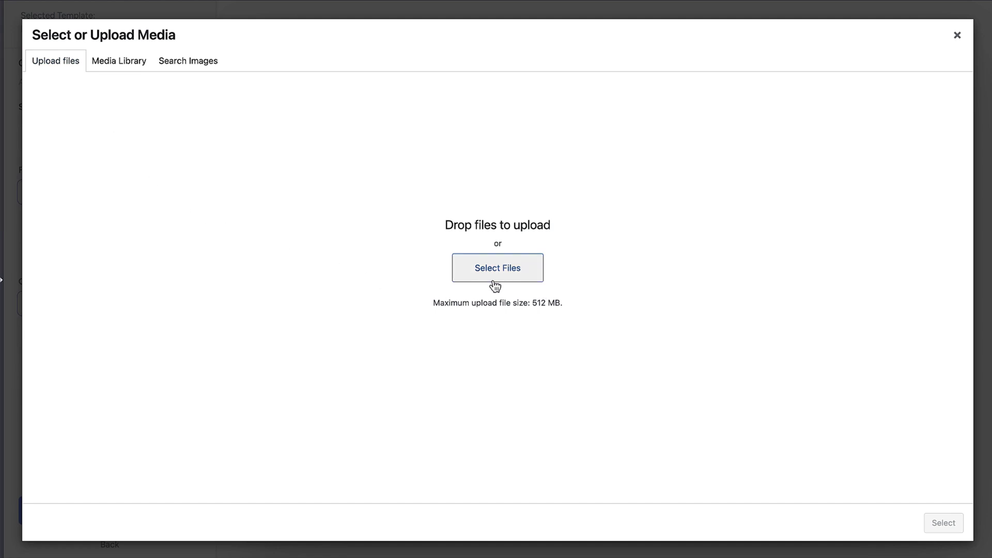
drag(991, 203, 522, 228)
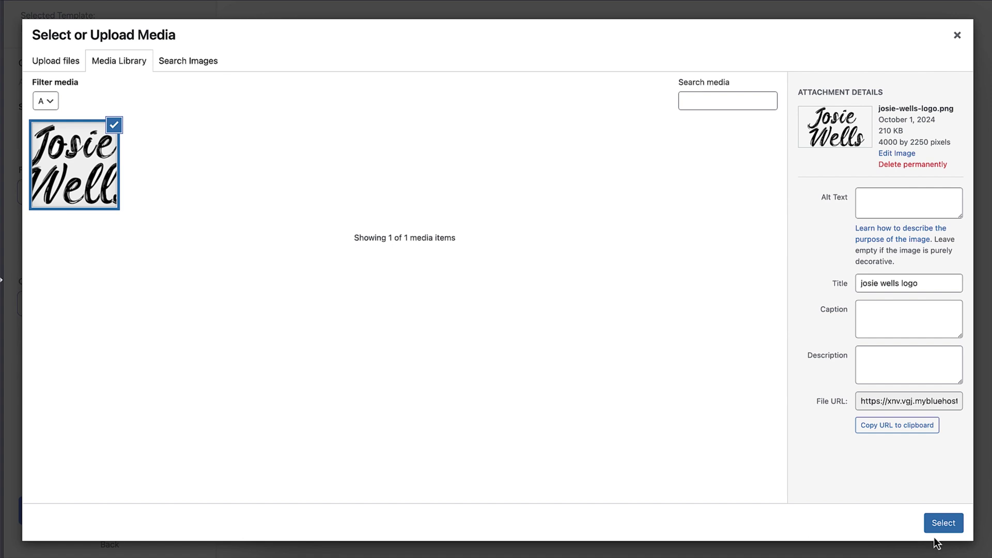
click(938, 532)
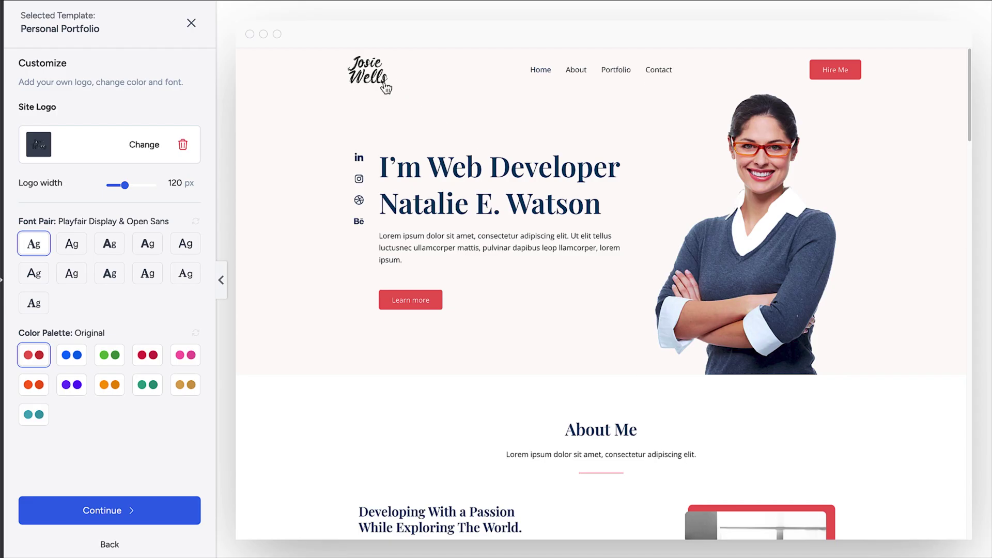
Step: Try several font pairs and settle on Manrope & Inter
click(71, 246)
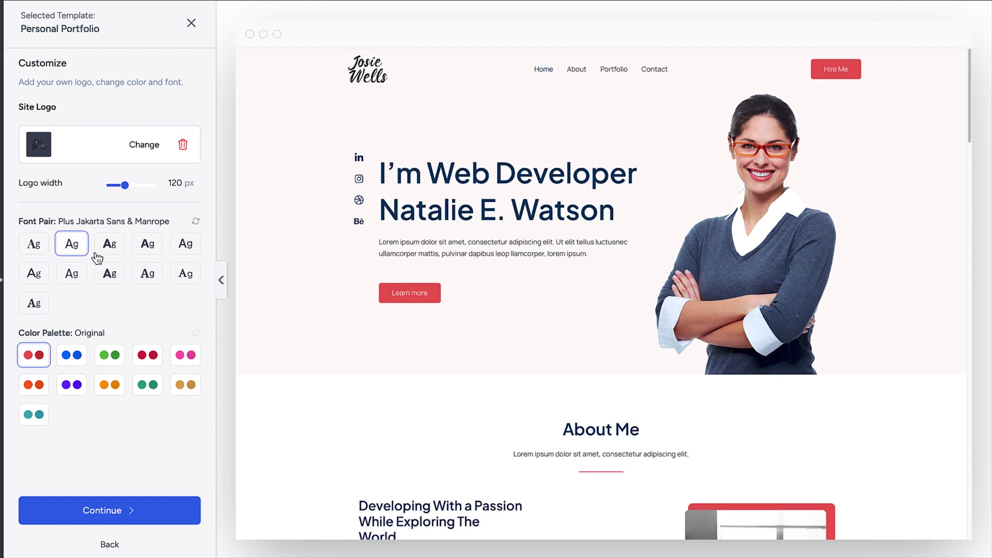
click(112, 250)
click(147, 249)
click(187, 250)
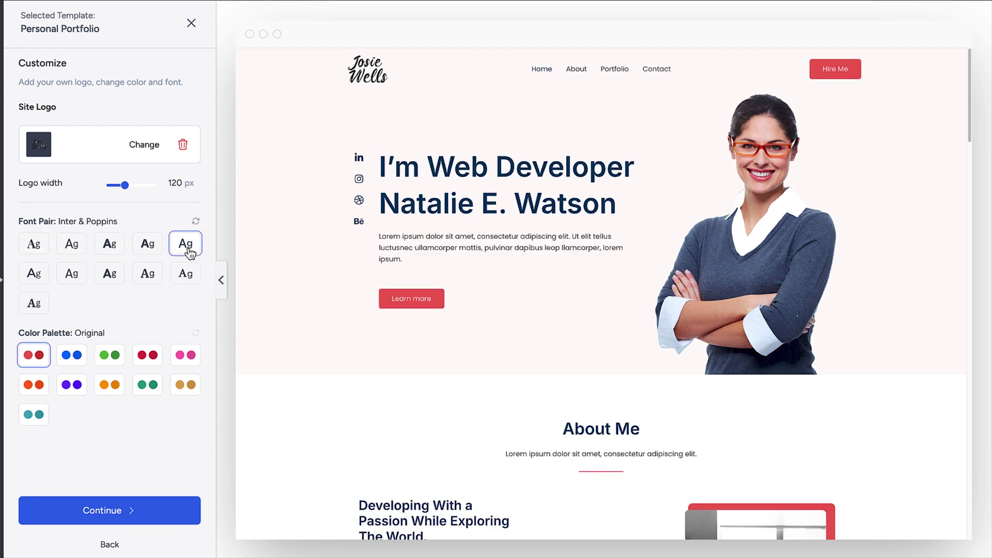
click(35, 274)
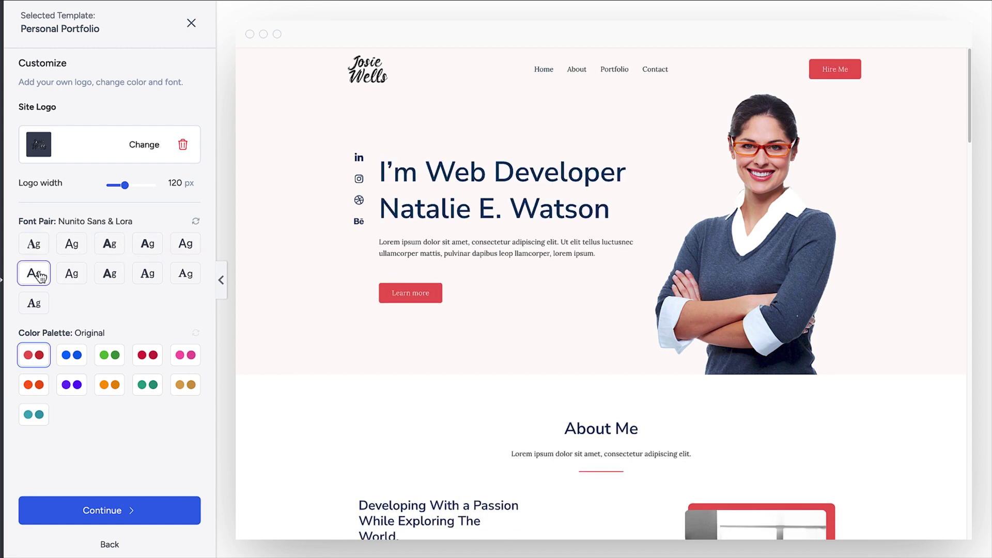
click(78, 276)
Step: Apply the teal-green Style 8 colour palette and continue to the features step
click(118, 361)
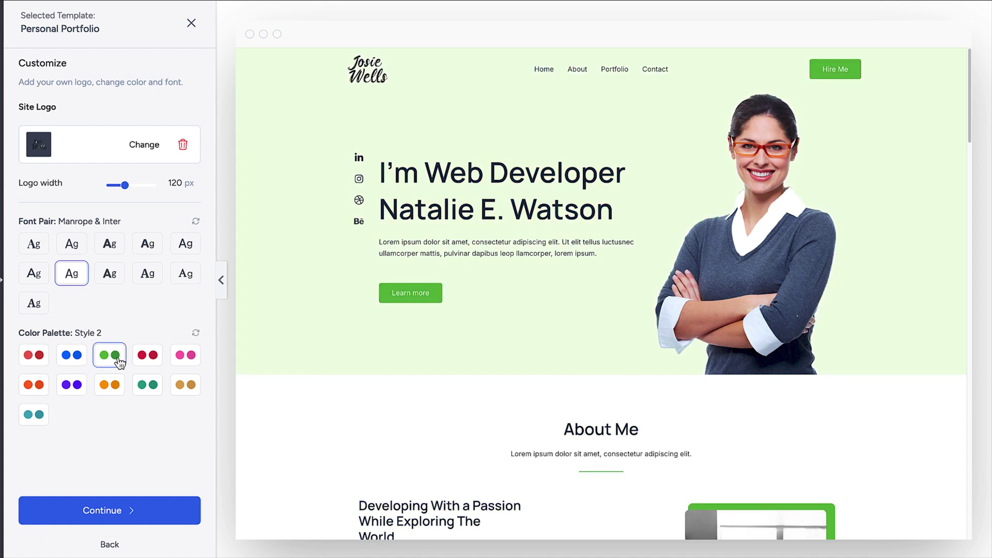
click(144, 386)
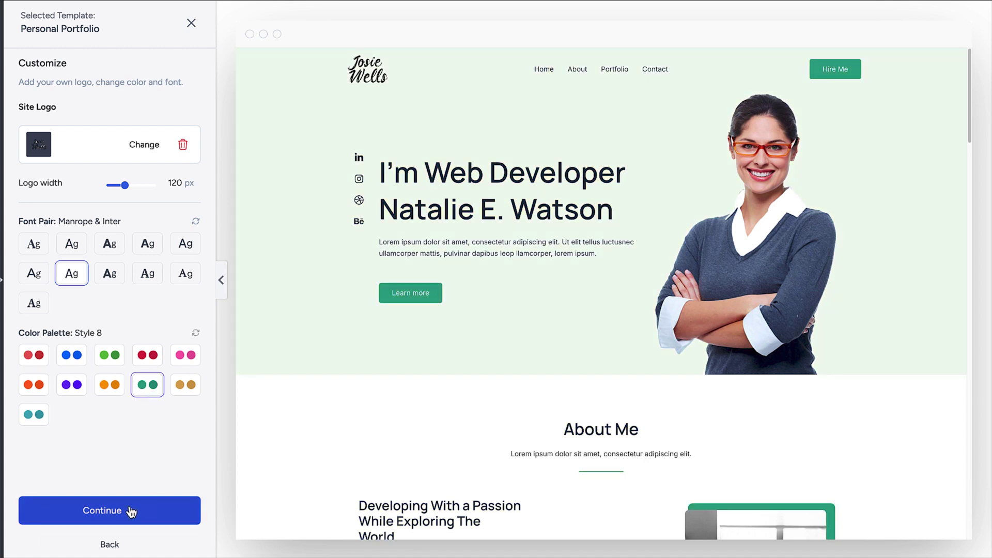
click(148, 499)
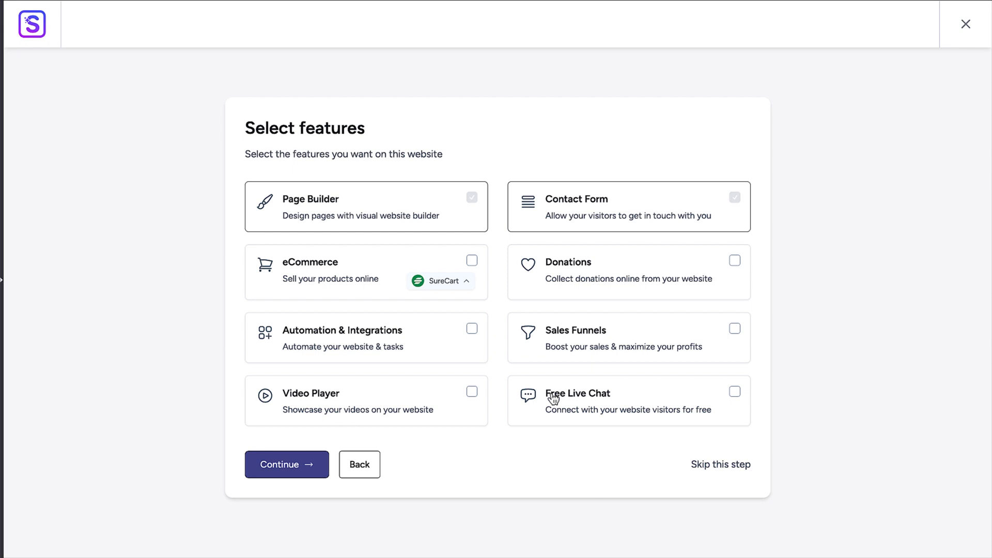
Step: Skip the extra features, build the website, and view the finished live site
click(710, 470)
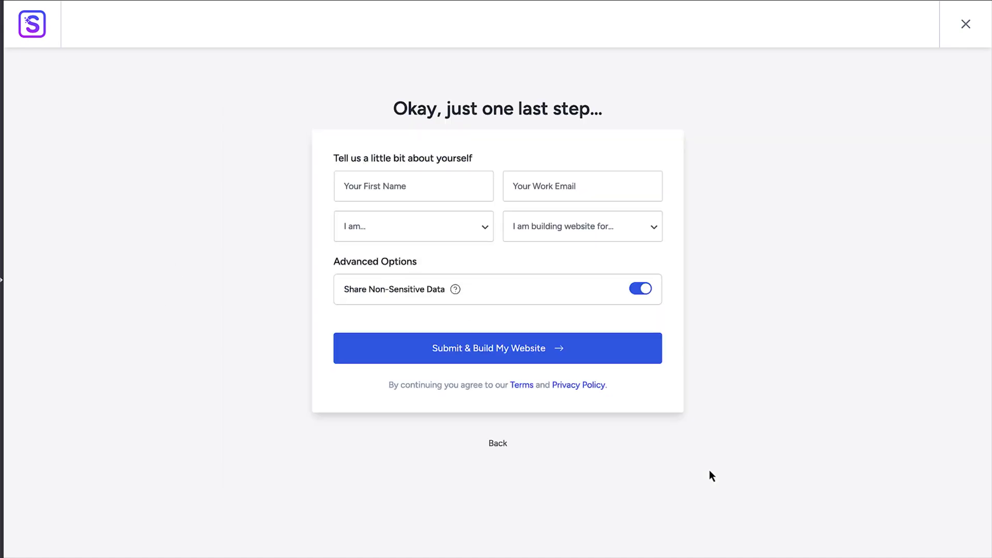
click(499, 365)
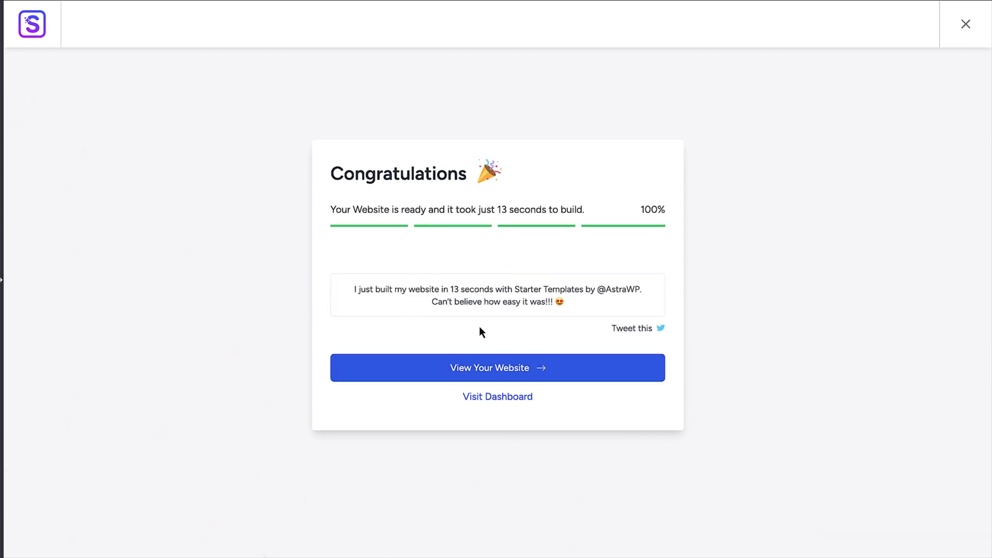
click(491, 379)
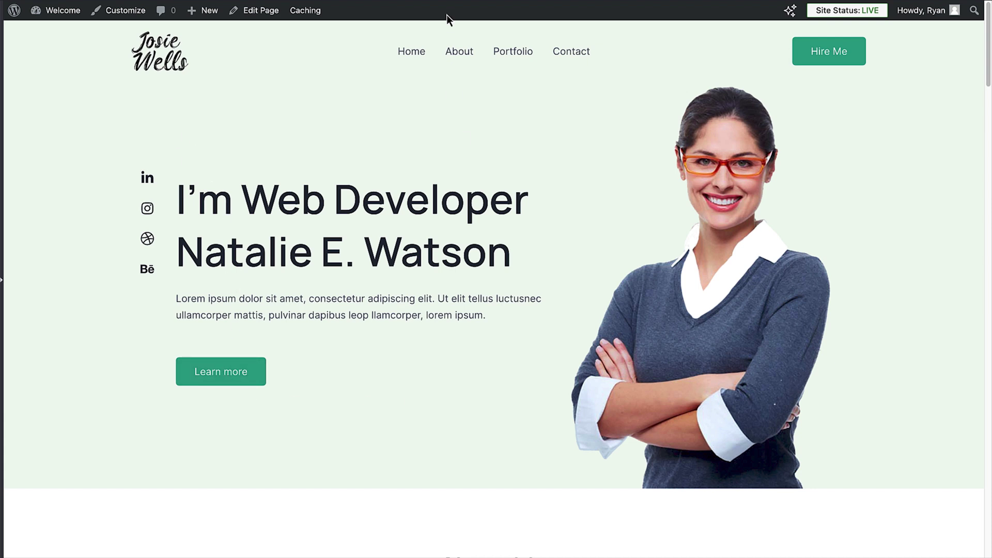
click(456, 54)
click(511, 58)
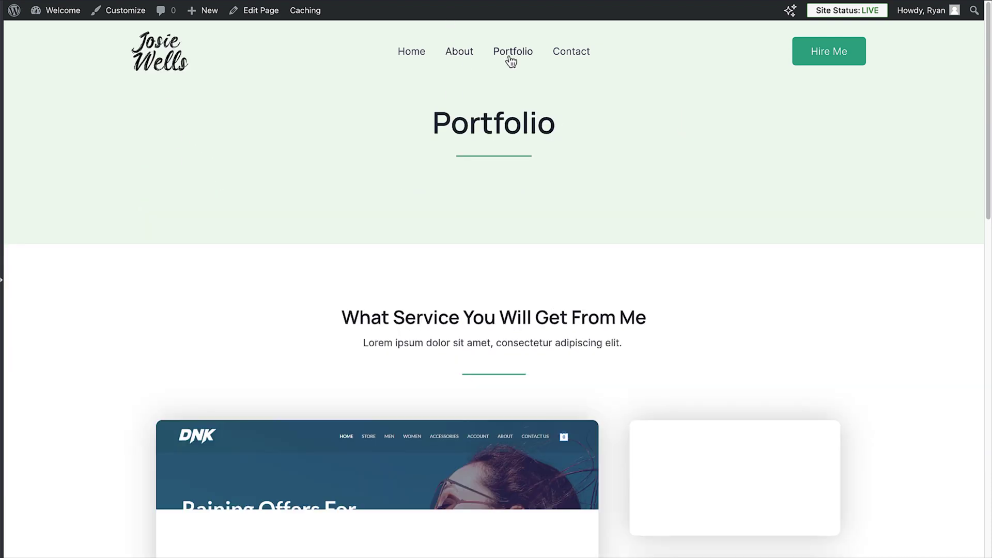
click(562, 63)
click(411, 61)
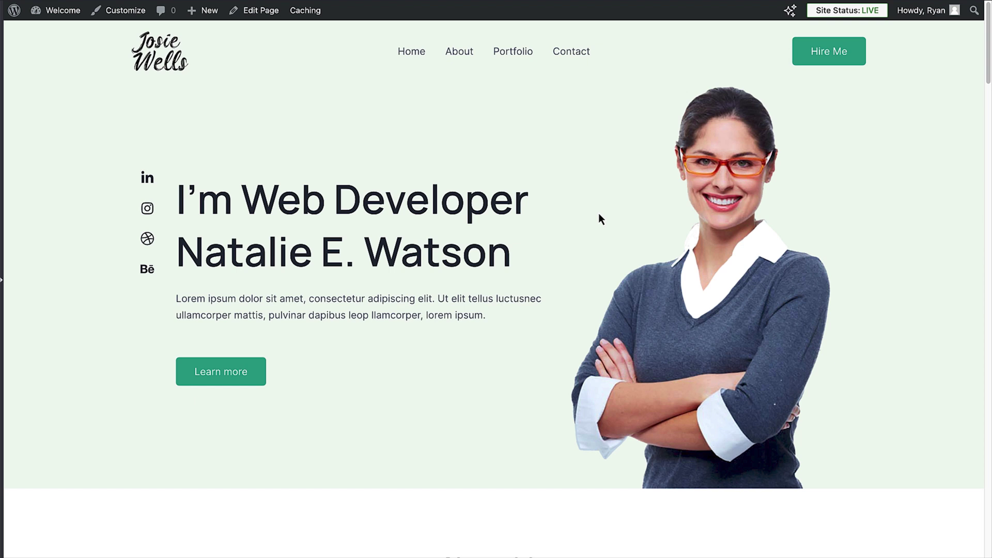
Step: In Customizer Global > Typography, apply the Rubik / Karla preset and check Body and Headings fonts
click(126, 10)
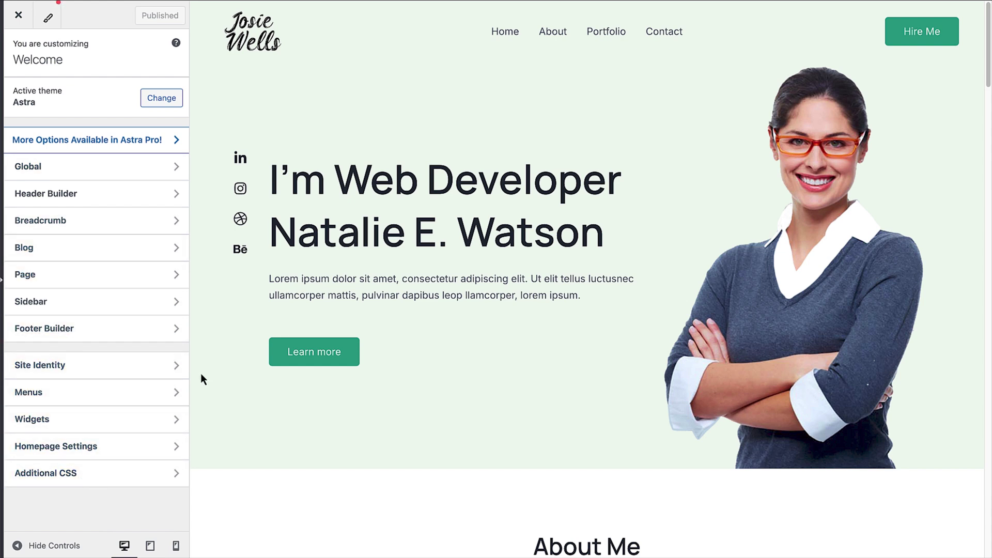
click(165, 177)
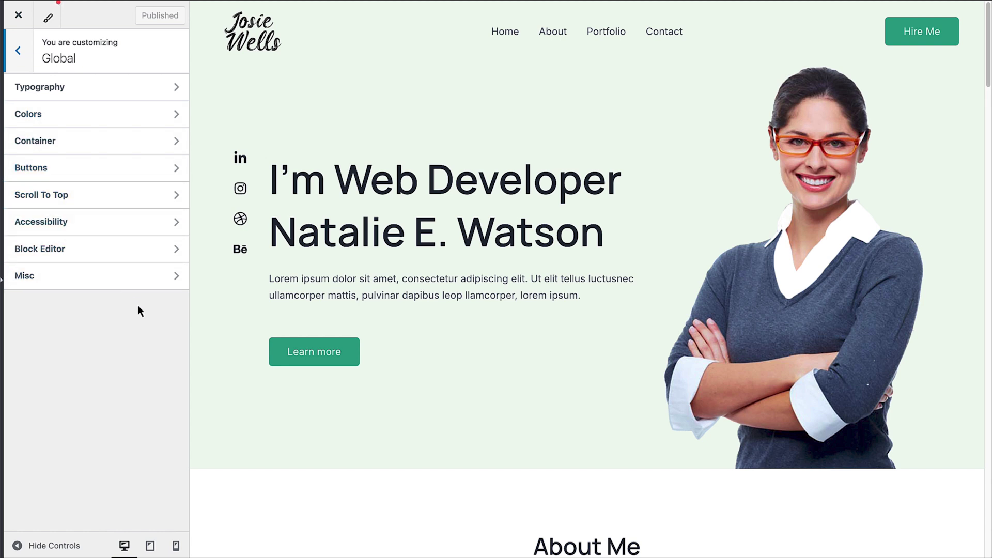
click(163, 94)
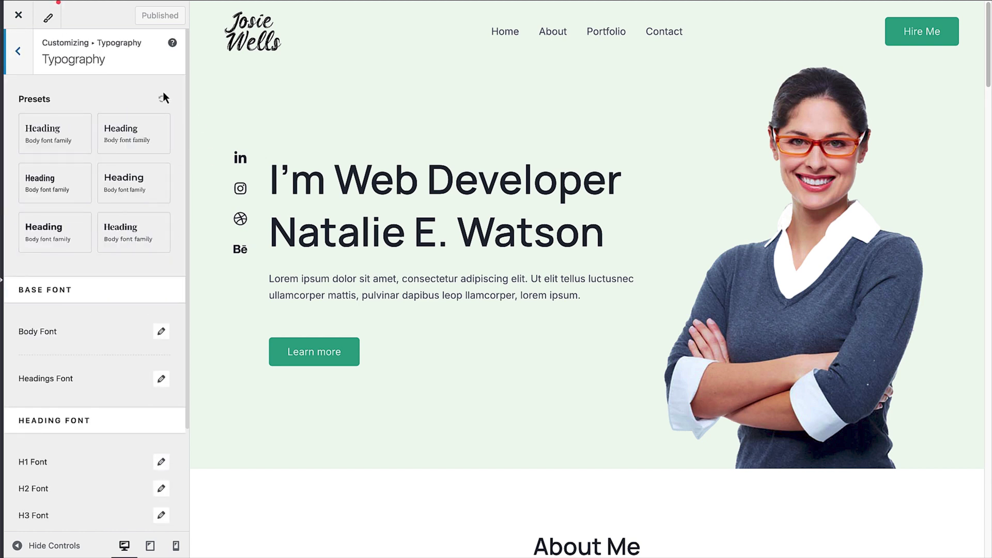
click(57, 231)
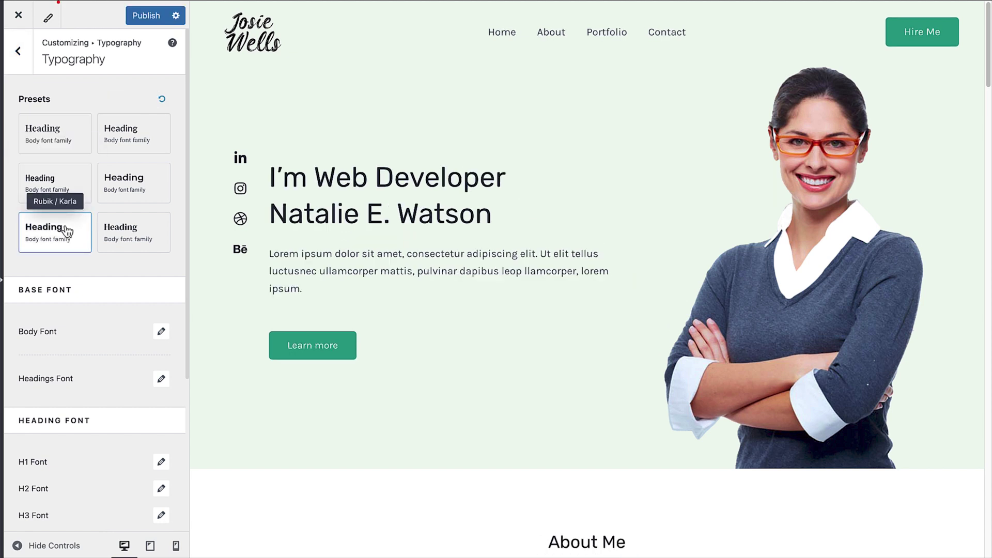
click(160, 332)
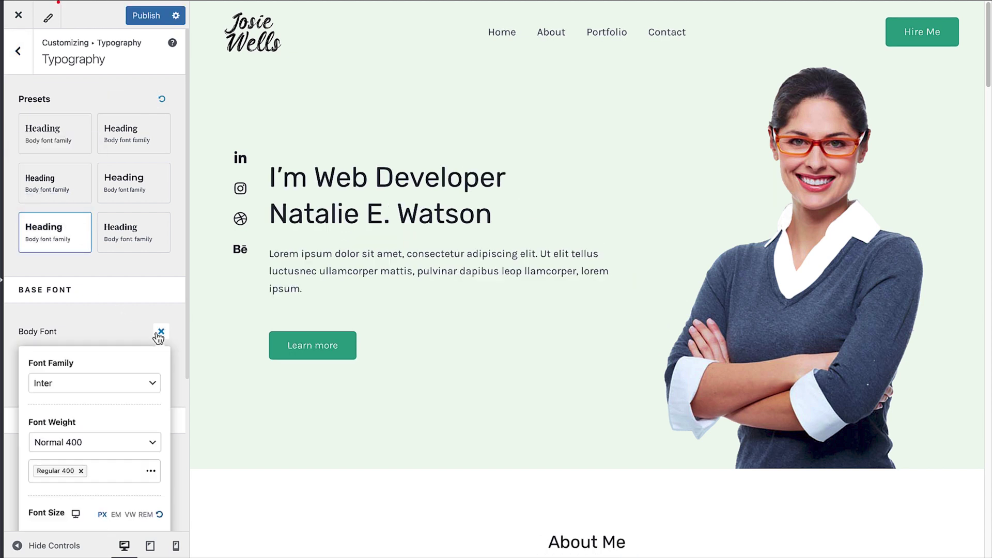
click(137, 339)
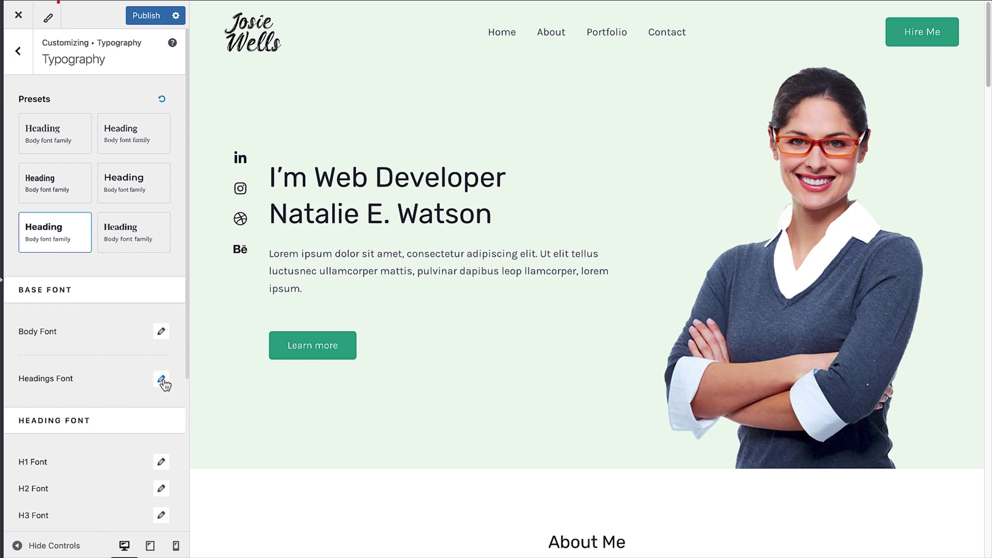
click(162, 381)
click(118, 366)
Step: In Global > Colors, try Color Presets 2 and 4 and tweak the first palette colour
click(27, 62)
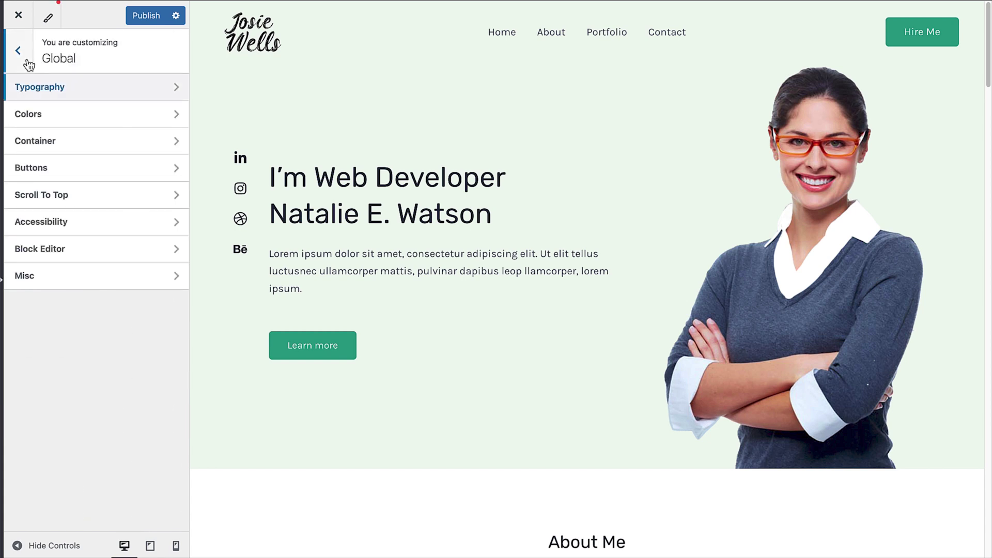
click(49, 116)
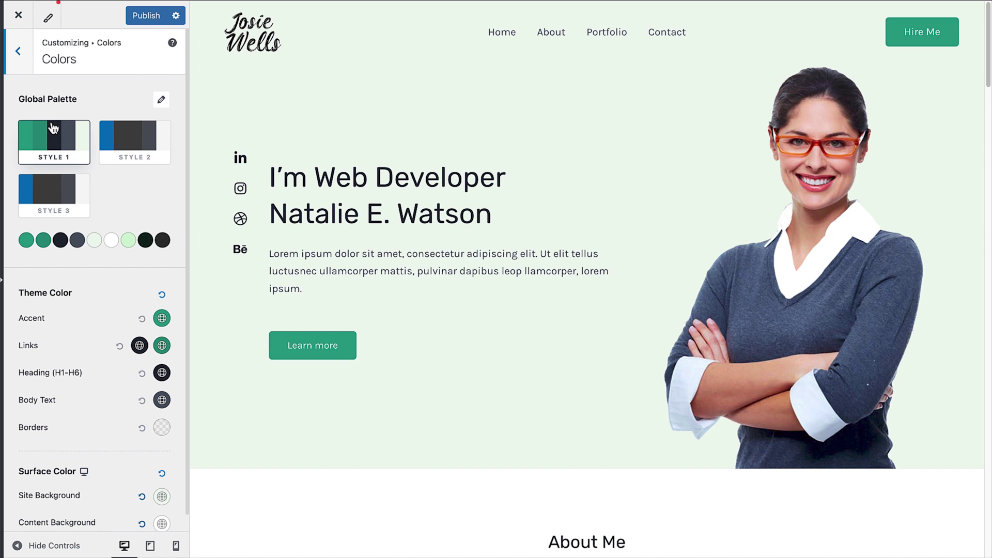
click(161, 100)
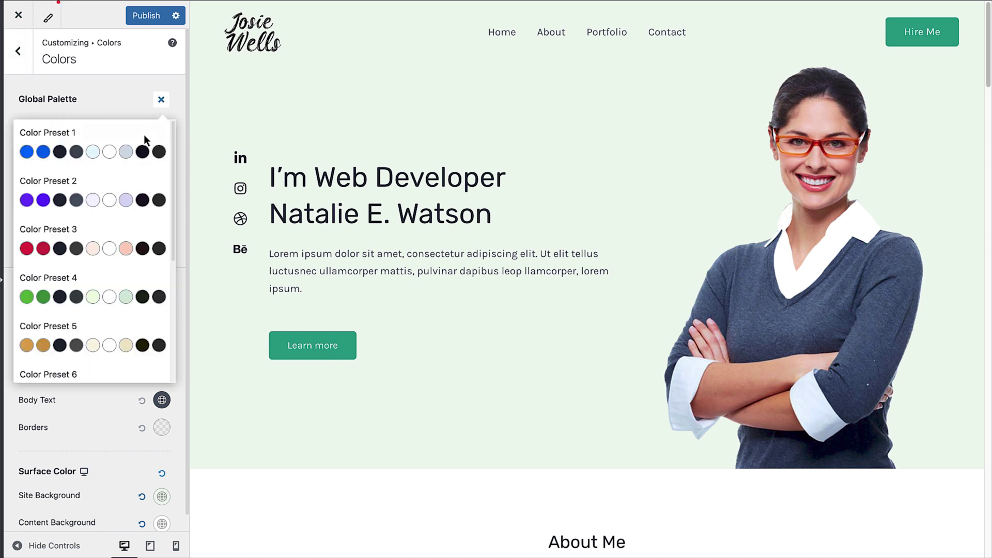
click(126, 207)
click(160, 100)
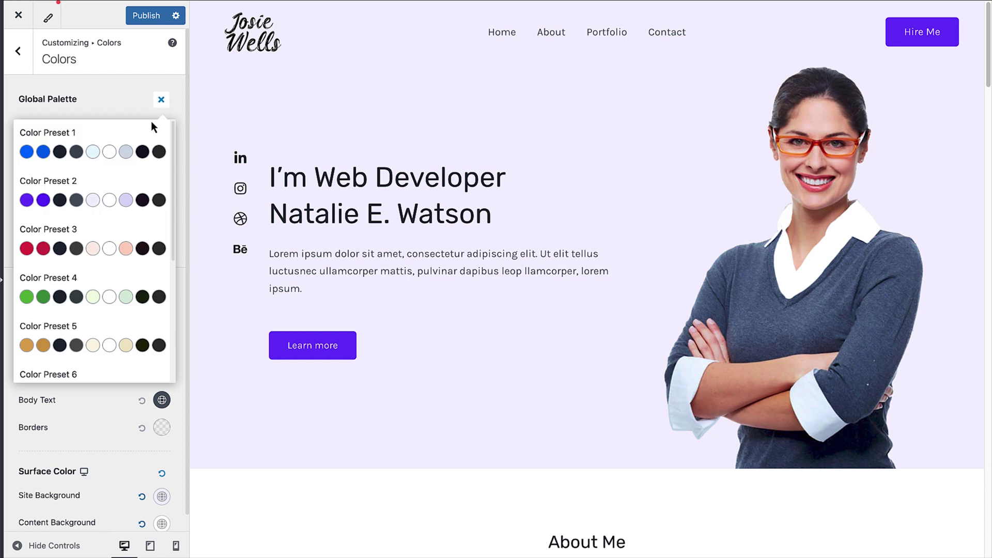
click(122, 292)
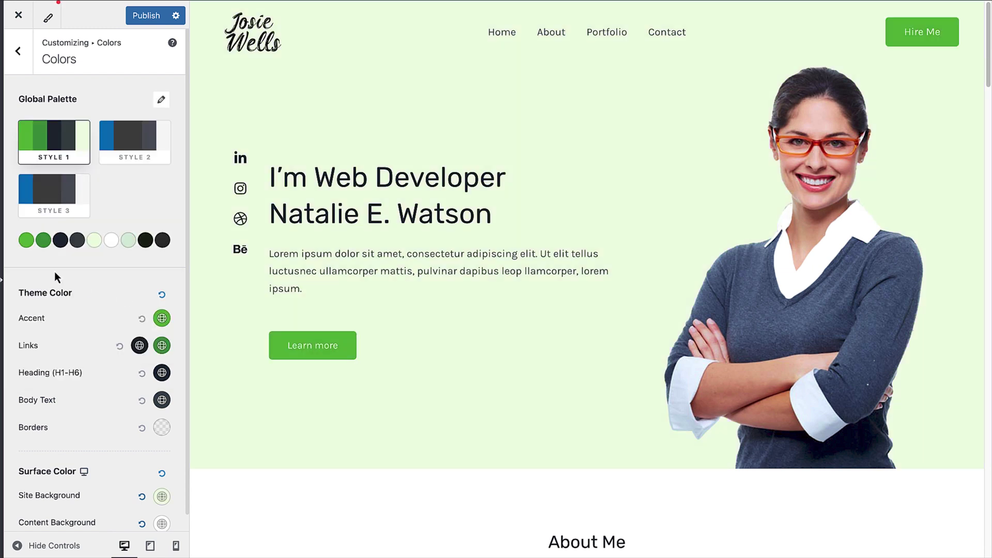
click(27, 240)
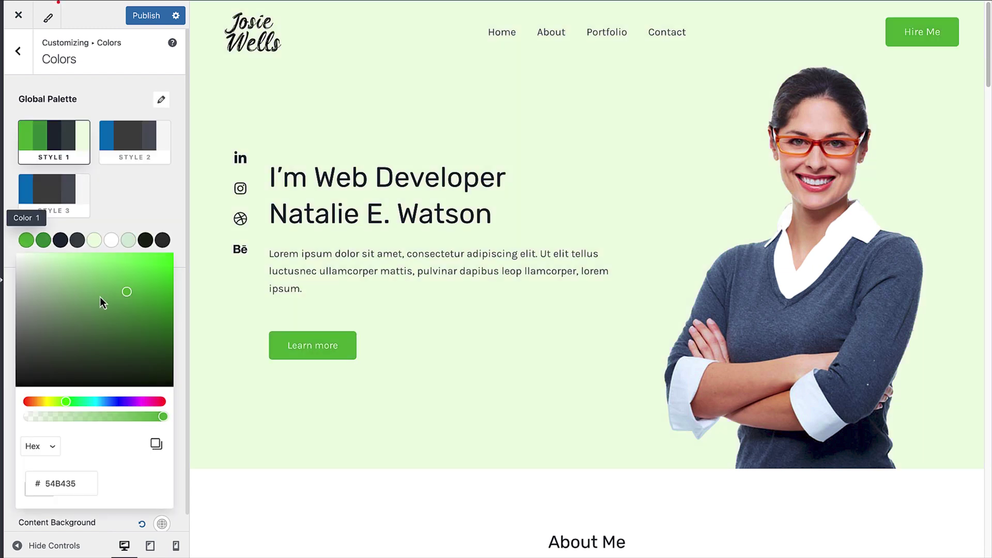
mouse_move(127, 291)
mouse_down()
mouse_move(116, 303)
mouse_move(117, 294)
mouse_up()
click(138, 205)
Step: Apply the teal Color Preset 7 and close the customizer
click(161, 100)
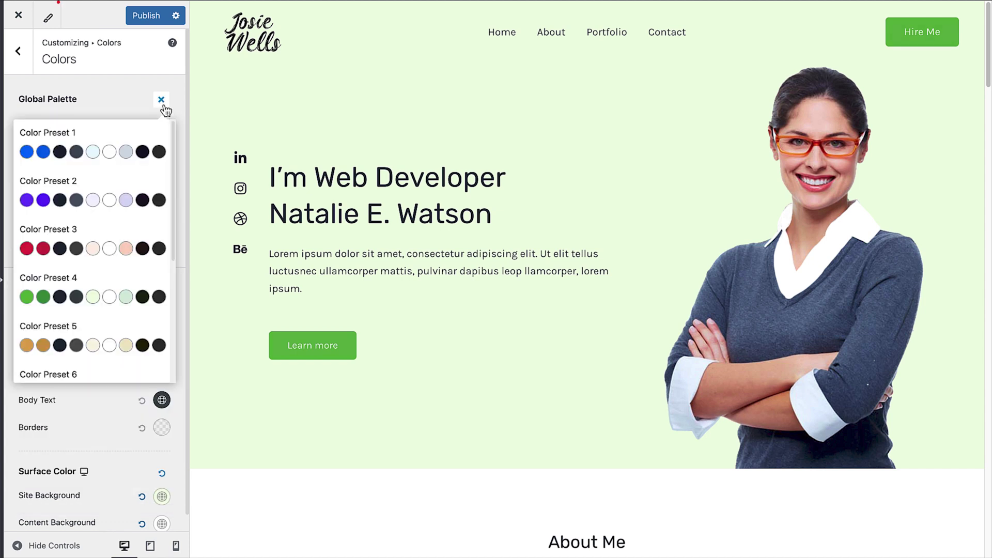
scroll(131, 247, down, 5)
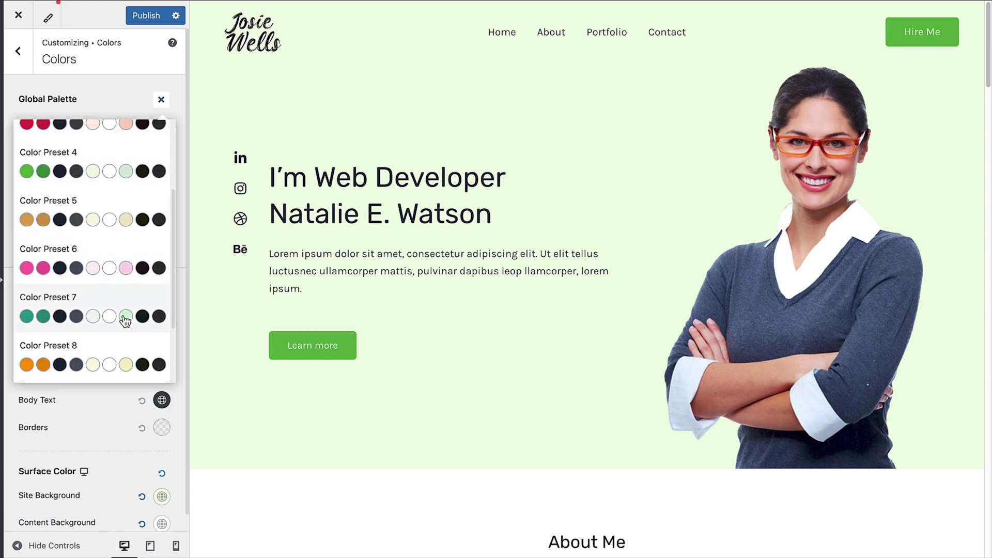
click(124, 317)
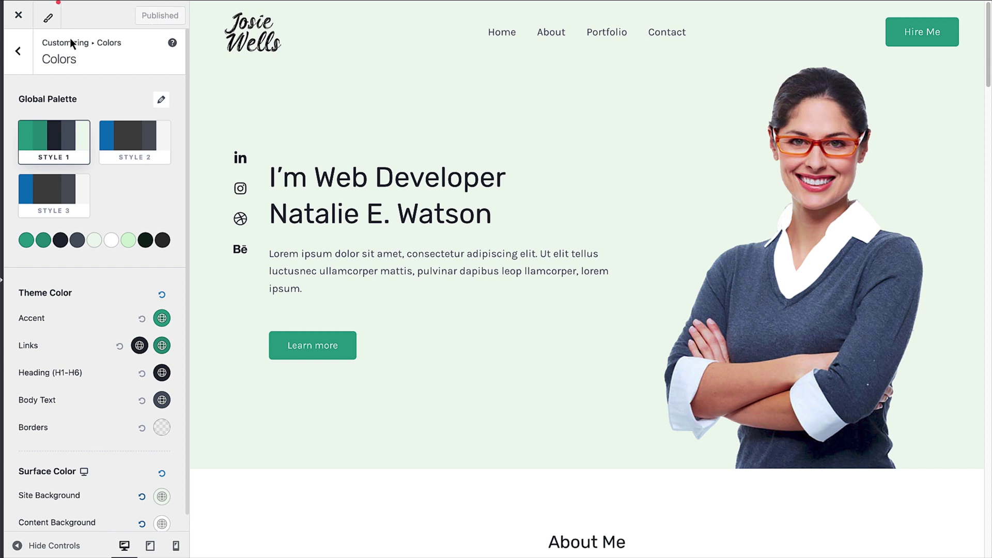
click(18, 15)
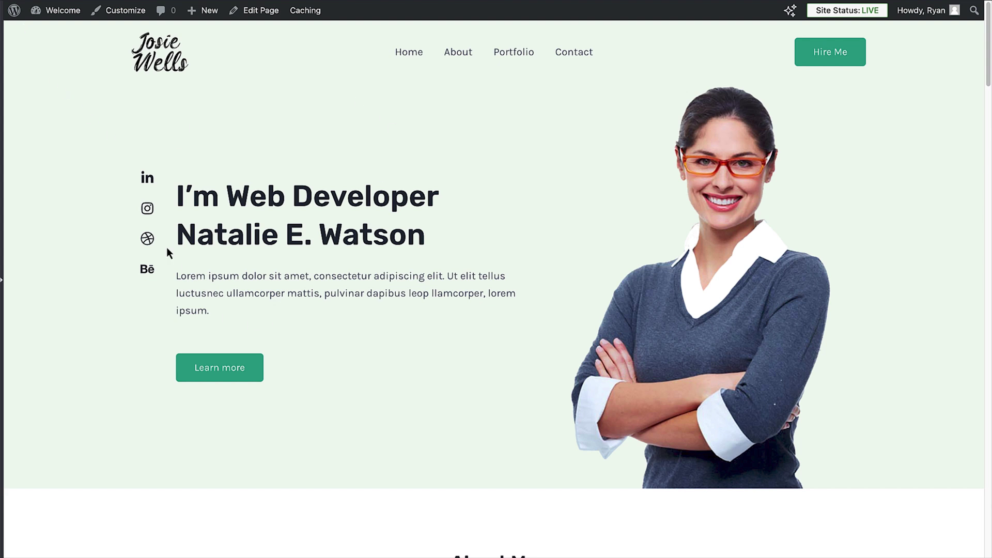
Step: Go from the dashboard to the Pages > All Pages list
click(66, 19)
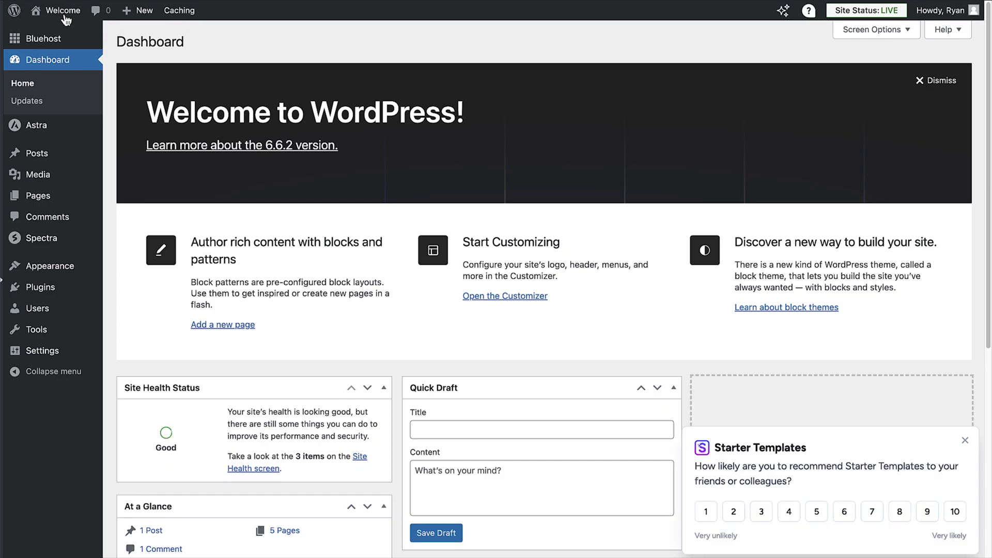
click(78, 197)
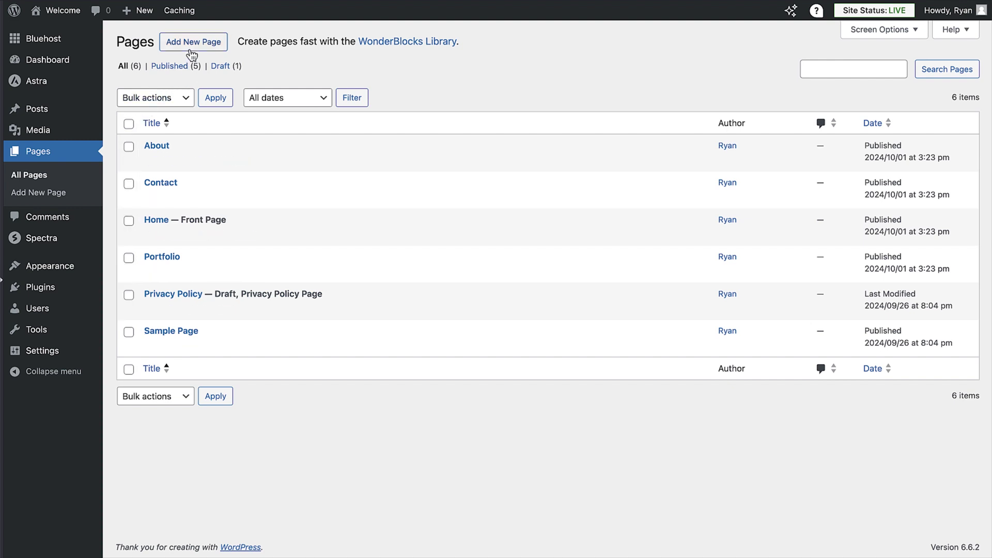
Step: Open Home in the block editor, dismiss the welcome guide, keep the title Home, and select the hero heading
click(155, 222)
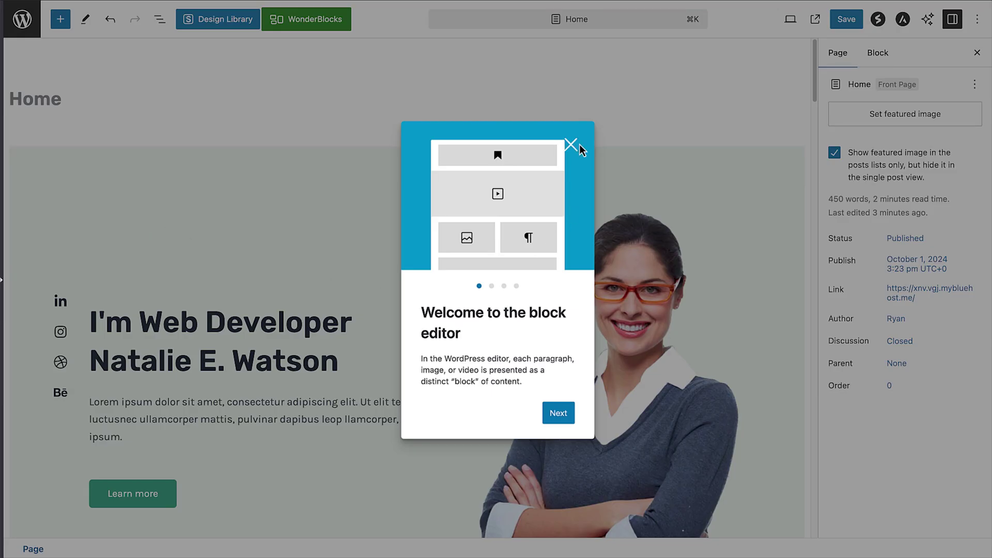
click(578, 147)
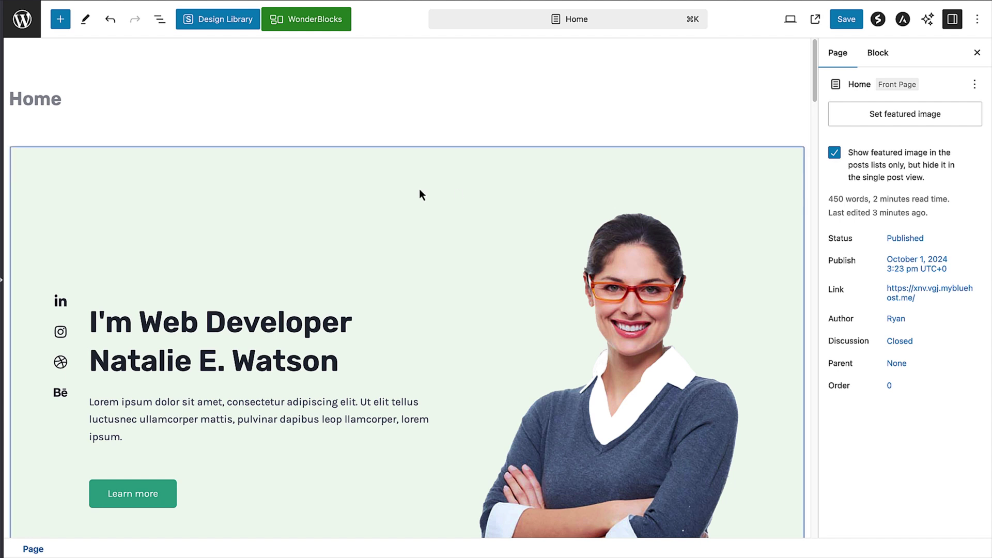
click(74, 102)
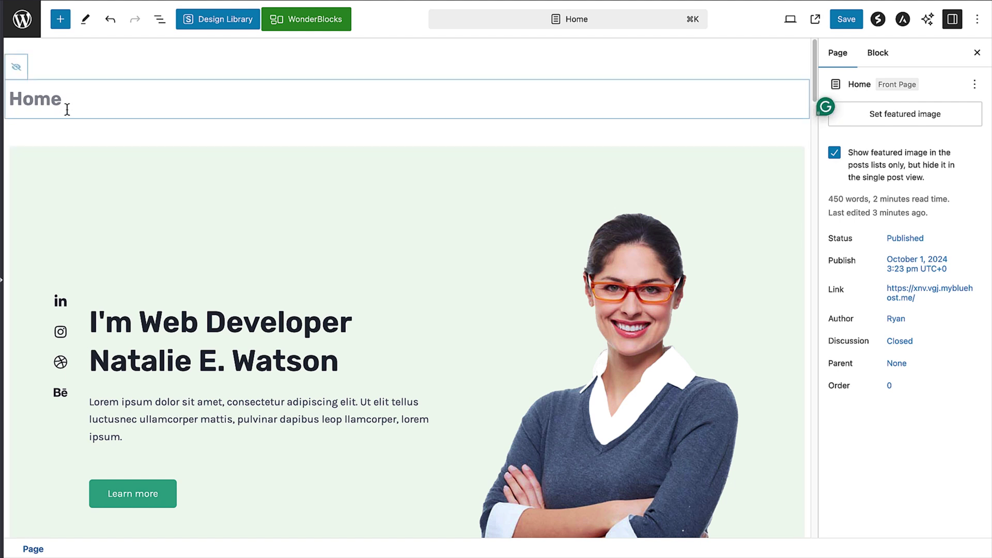
text(page)
key(BackSpace)
key(BackSpace)
key(BackSpace)
key(BackSpace)
click(150, 128)
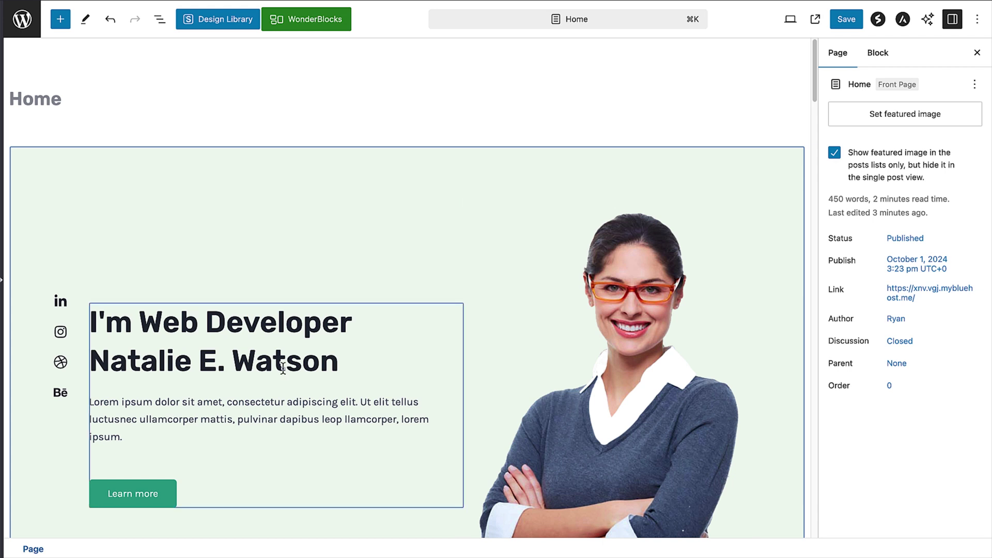
click(272, 336)
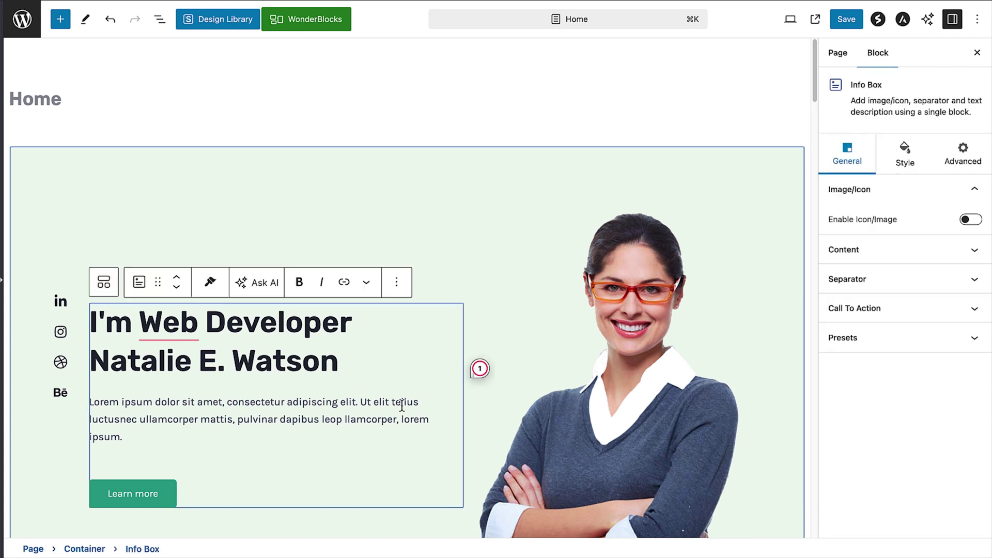
Step: Replace the hero photo with an uploaded picture of a smiling woman in dark glasses
click(606, 404)
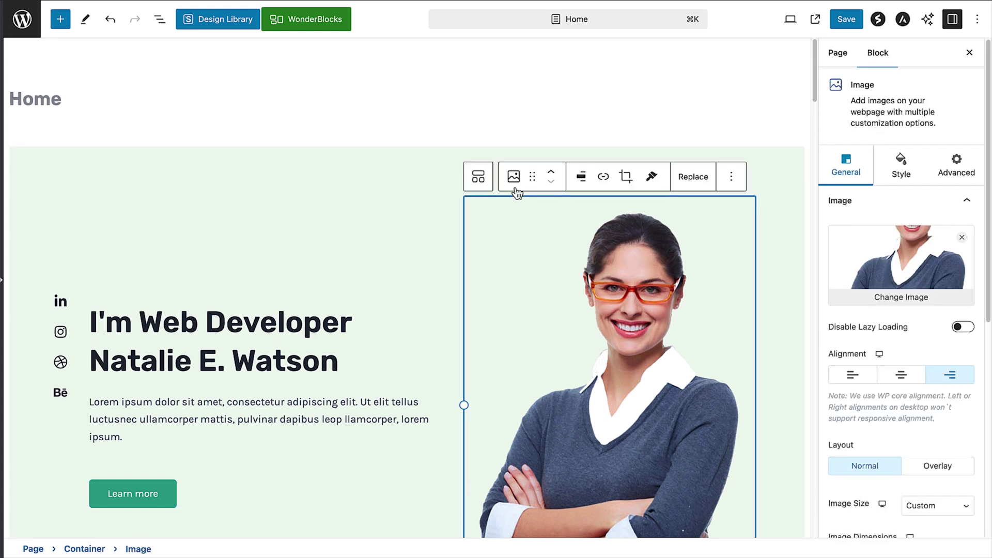
click(692, 180)
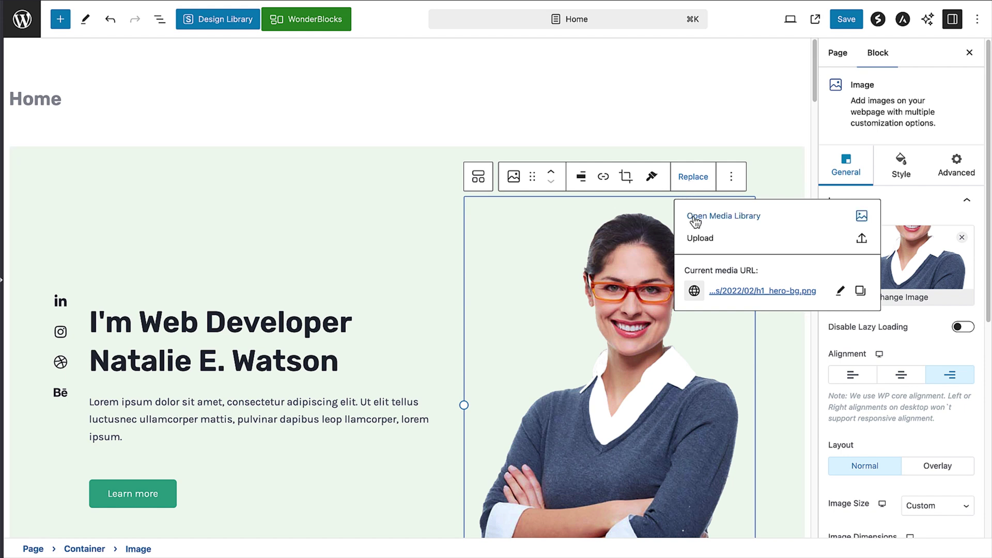
click(695, 247)
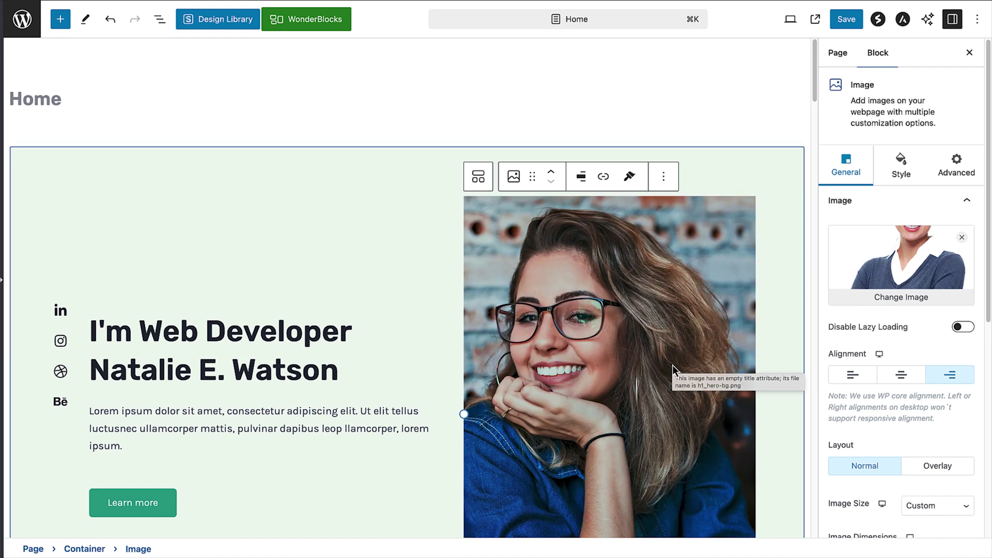
drag(816, 83, 816, 97)
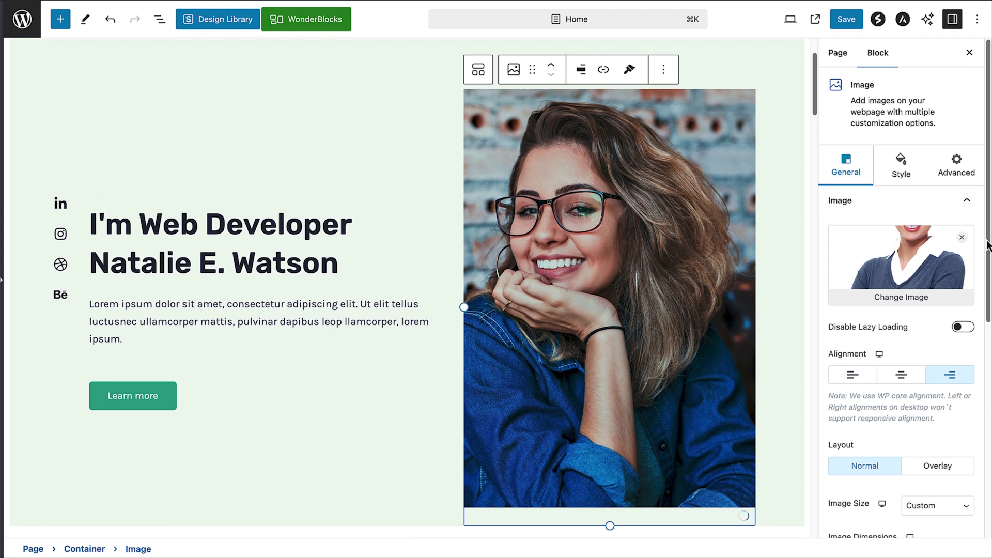
scroll(984, 249, down, 5)
scroll(988, 343, down, 2)
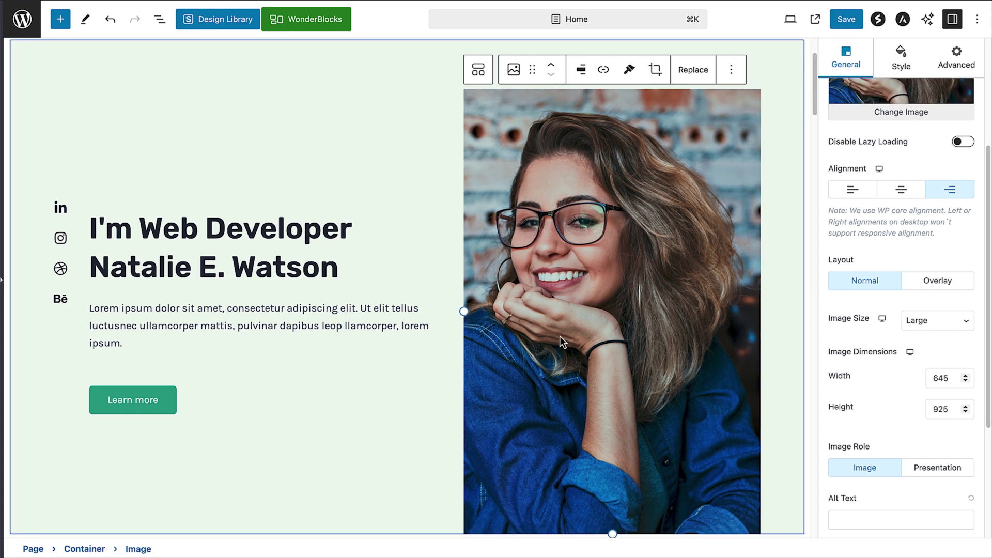
Step: Replace the hero heading with the magical children's book illustrations headline
click(239, 227)
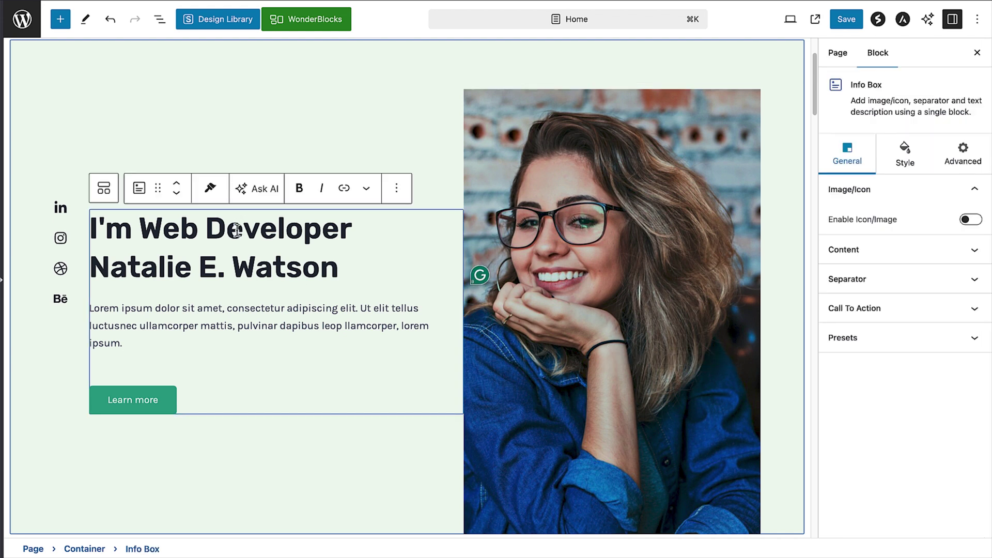
drag(348, 272, 90, 227)
click(380, 271)
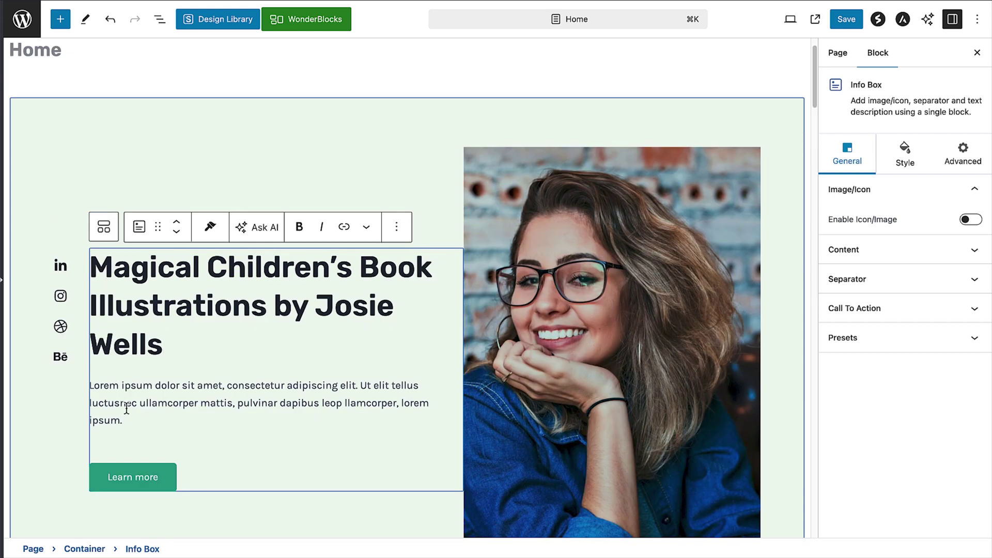
Step: Paste the illustrator introduction over the Lorem paragraph and relabel the button 'View Portfolio'
click(117, 419)
key(ctrl+a)
text(Discover the vibrant, whimsical world of Josie Wells, a children’s book illustrator bringing stories to life with enchanting art. Perfect for authors, parents, and publishers seeking imaginative visuals.)
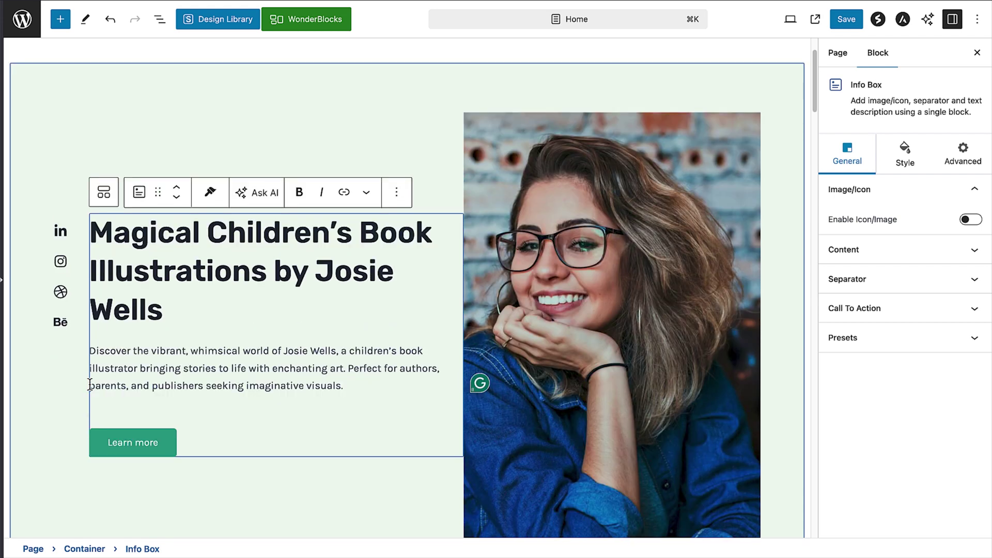
click(127, 442)
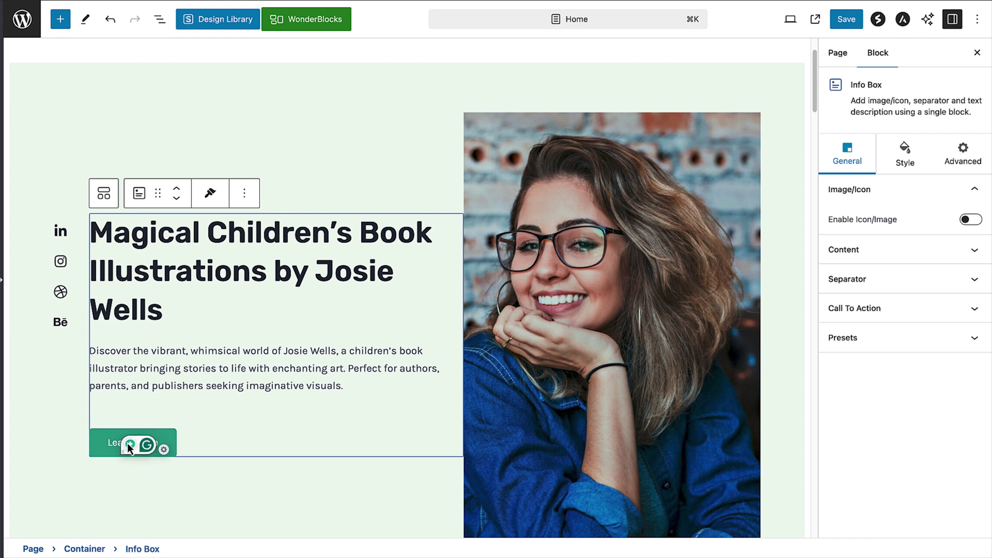
key(ctrl+a)
text(View Portfolio)
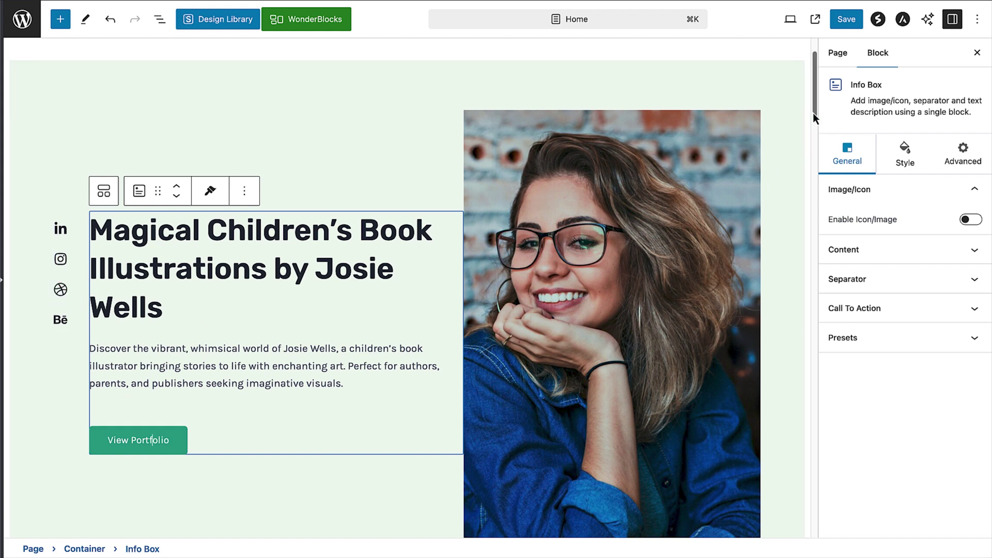
Step: Search the block inserter for 'button' and drag a Buttons block under the About Me intro
drag(813, 113, 802, 160)
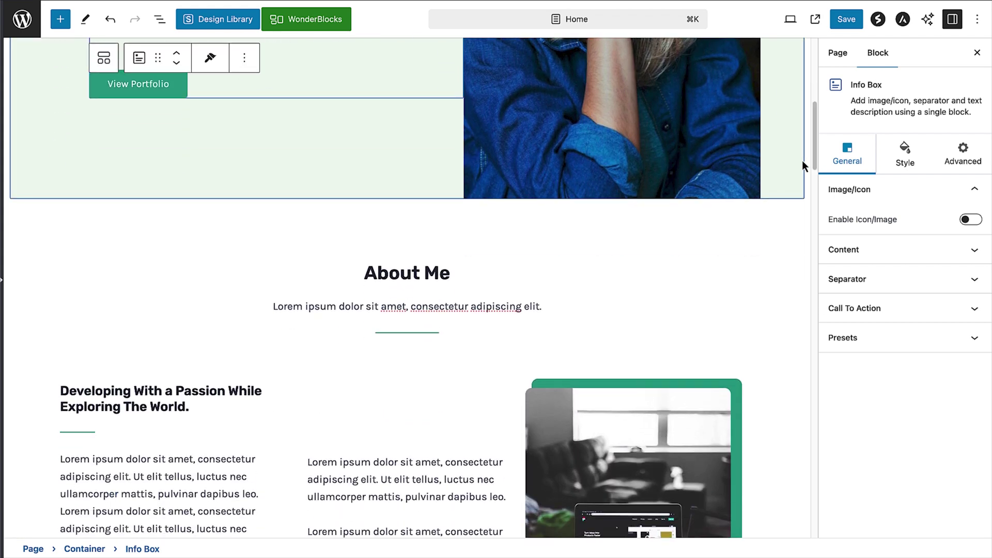
click(66, 23)
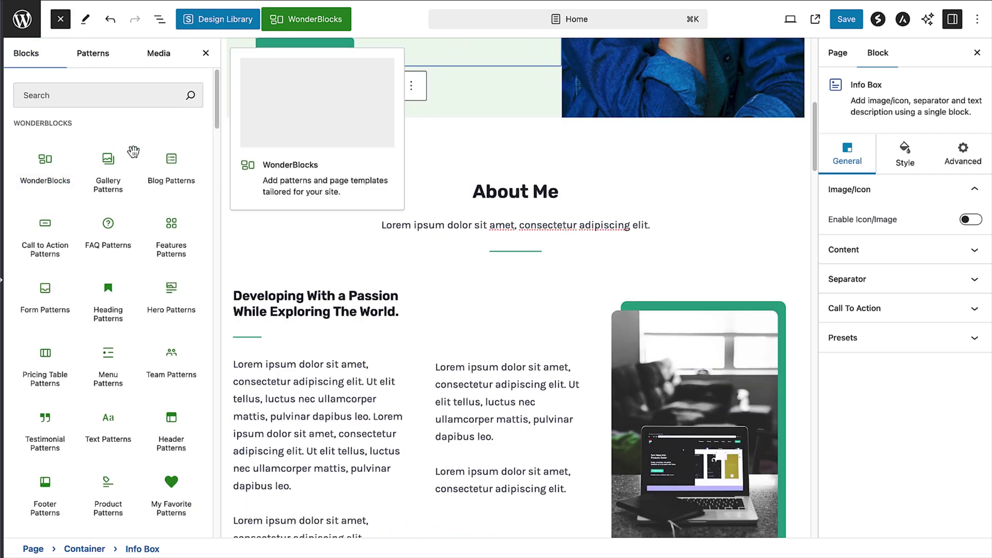
drag(214, 106, 209, 210)
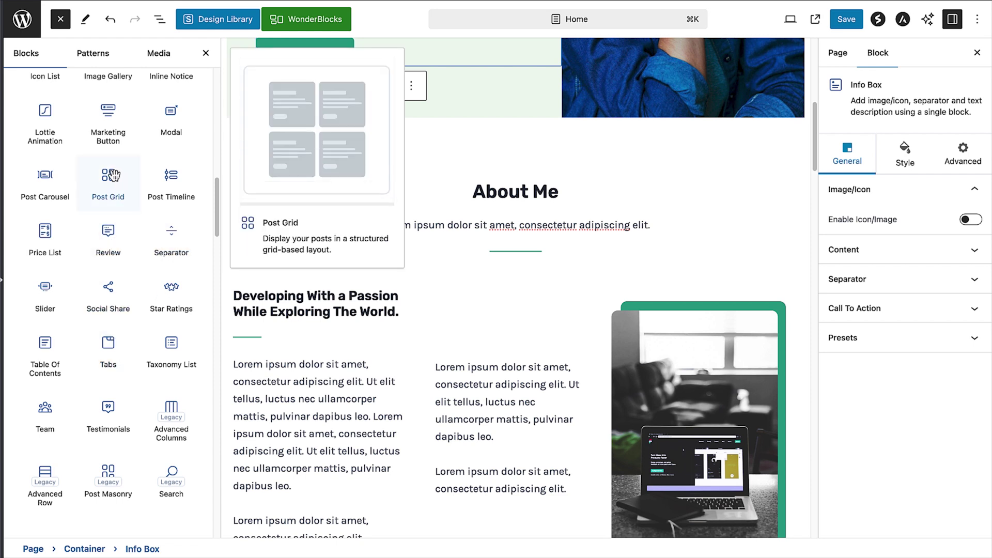
drag(215, 191, 222, 80)
click(124, 94)
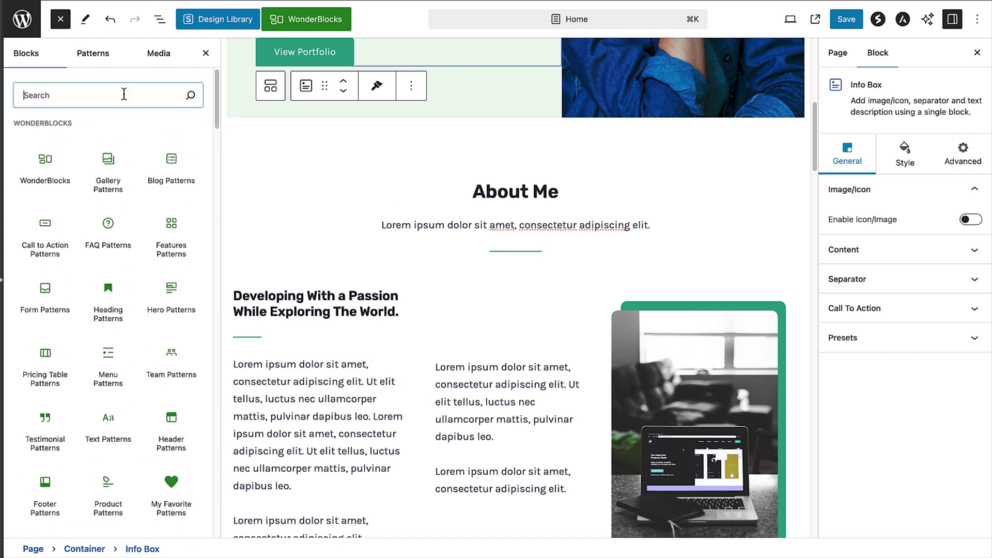
text(button)
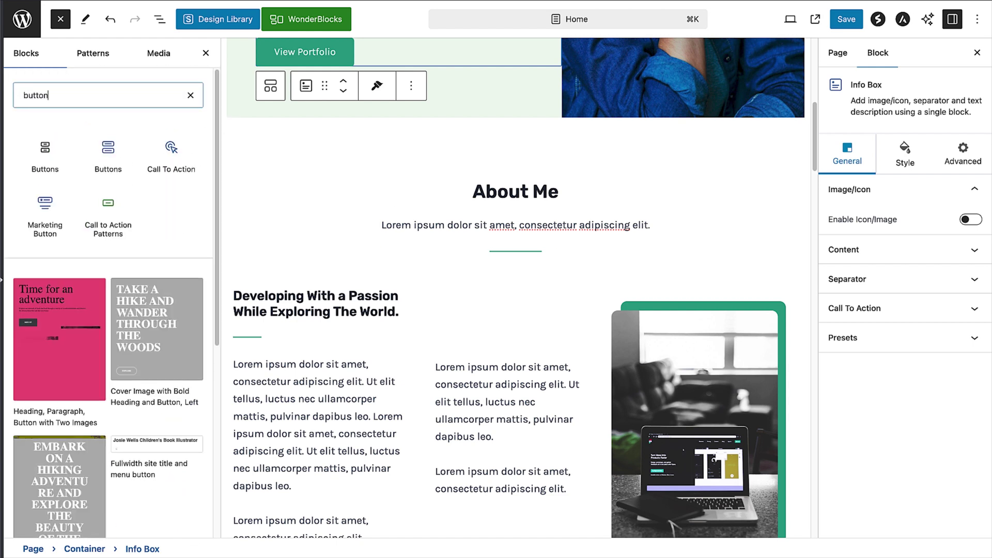
mouse_move(110, 164)
drag(110, 165, 486, 252)
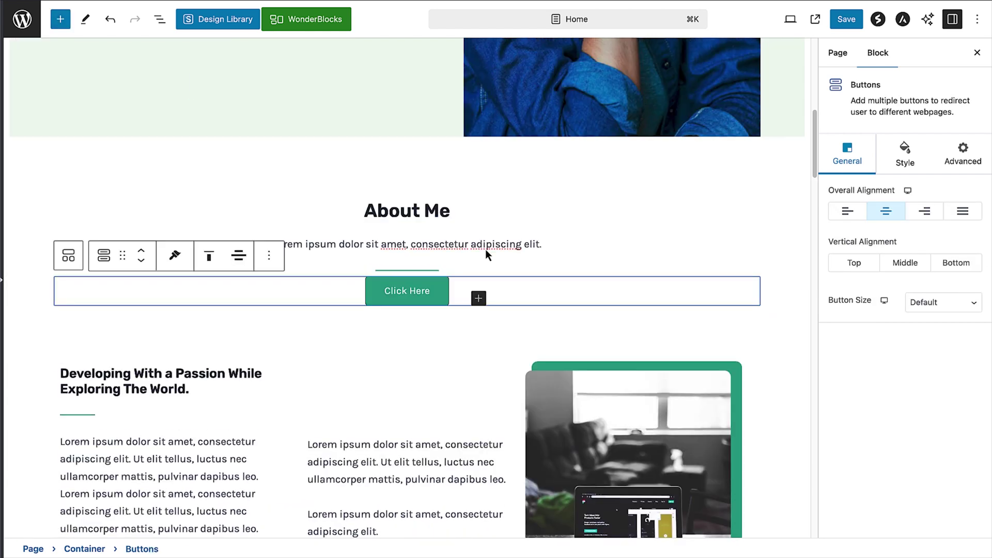
Step: Select the new button group, move it down and back up, then delete the Buttons block
click(411, 292)
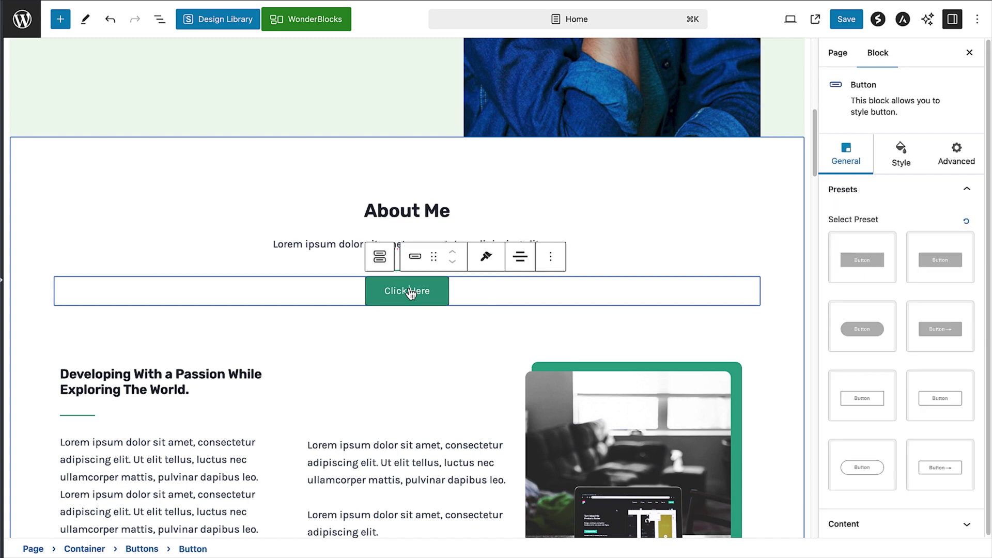
click(380, 256)
click(140, 147)
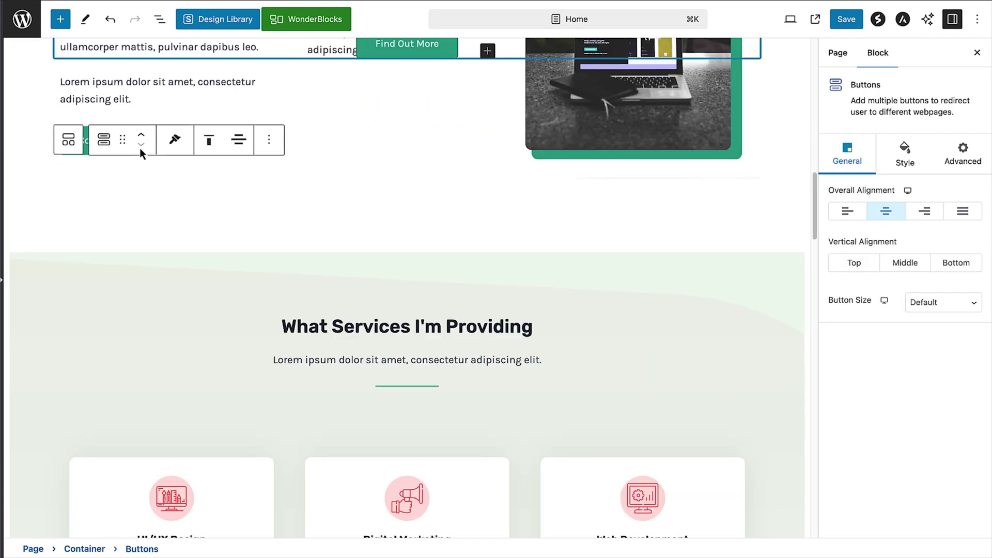
click(141, 136)
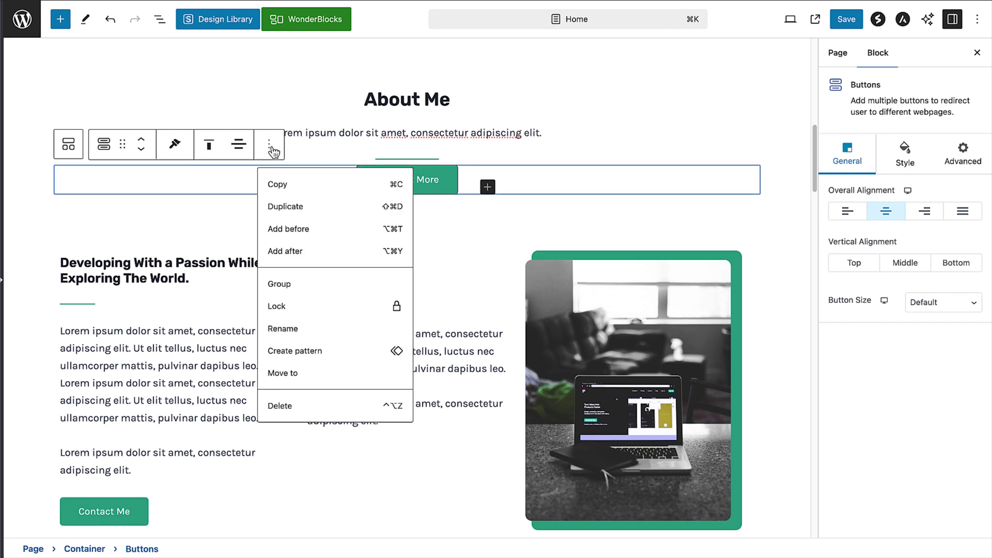
click(274, 406)
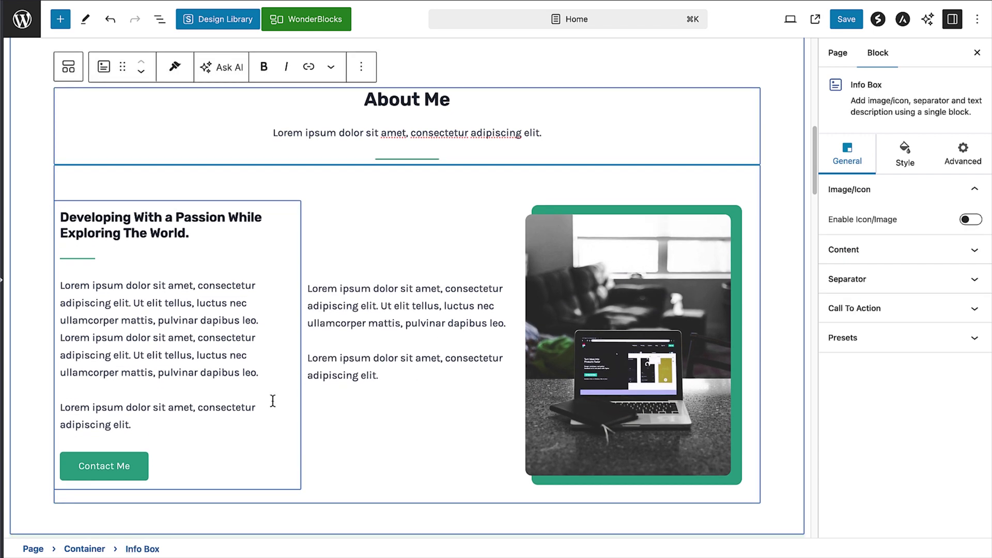
drag(815, 175, 813, 88)
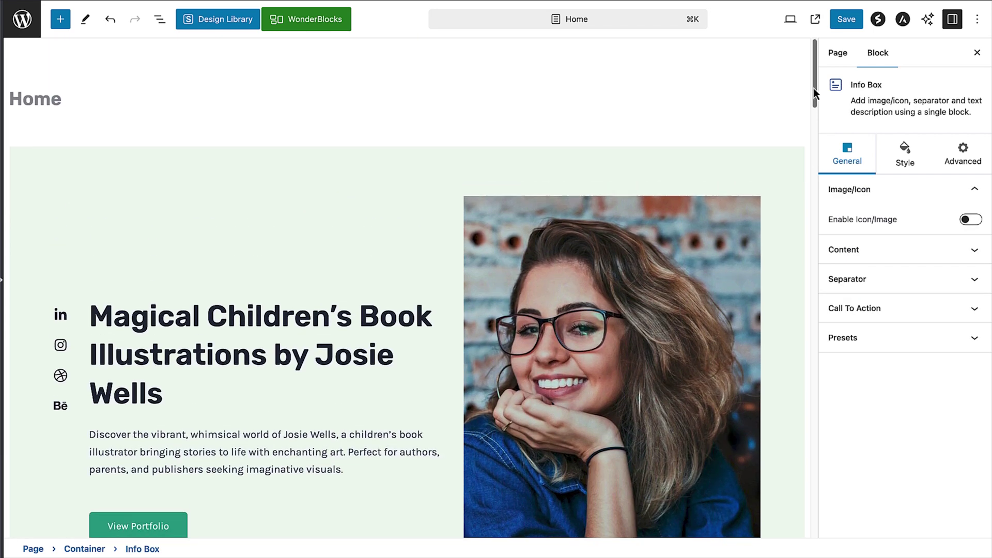
Step: Save the Home page edits and bring up the preview options
click(853, 23)
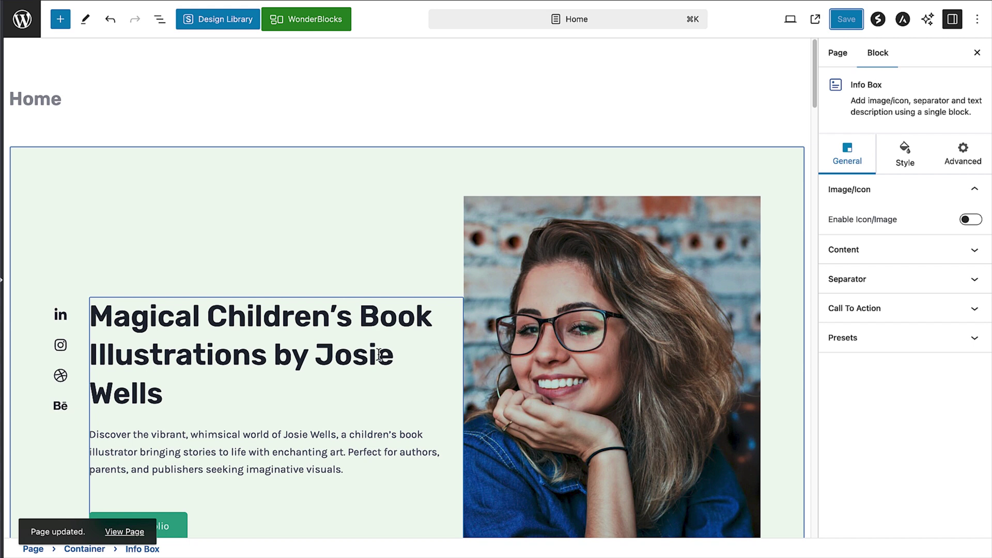
click(856, 25)
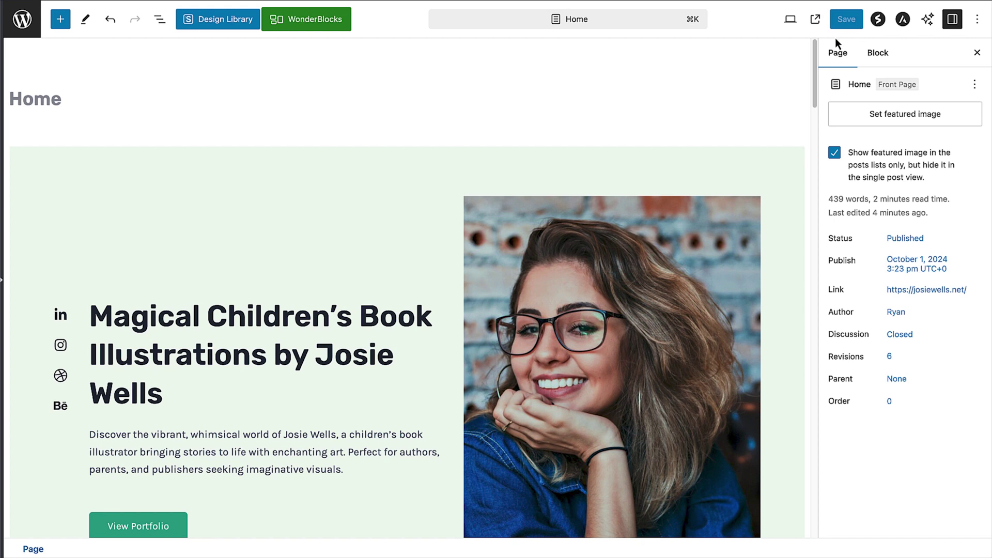
click(790, 20)
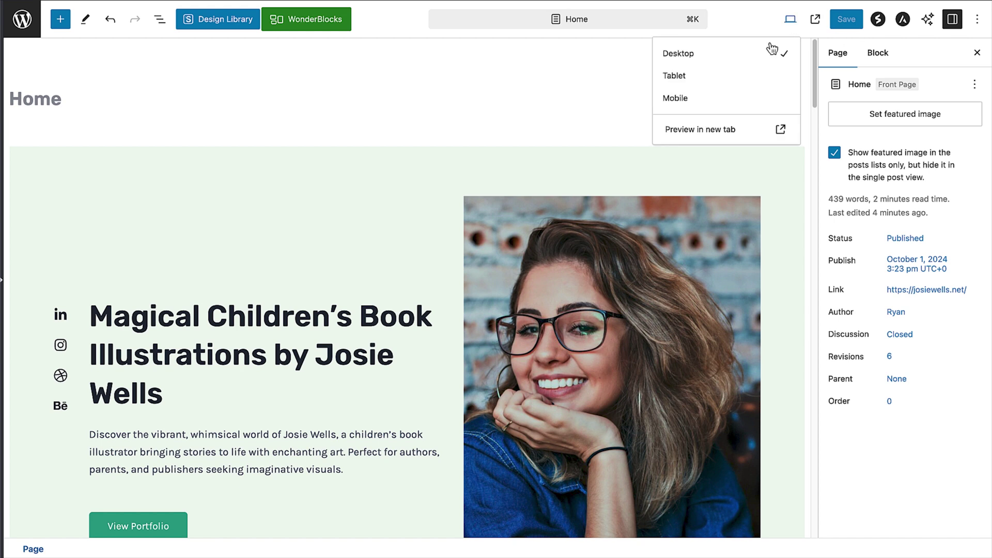
click(752, 129)
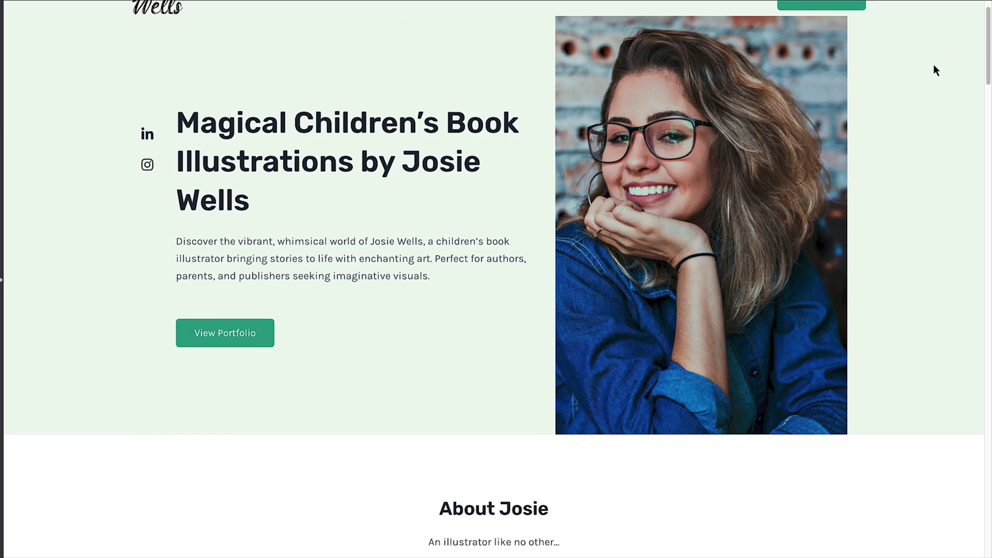
scroll(935, 69, down, 10)
scroll(933, 64, down, 8)
scroll(934, 67, down, 10)
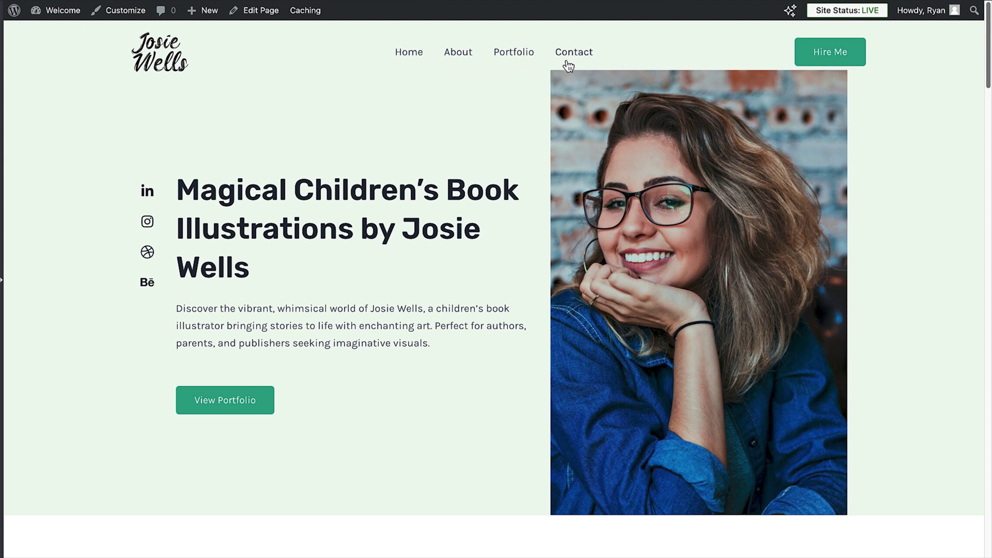
Step: Add Sample Page to the Primary Menu from Appearance > Menus
click(69, 19)
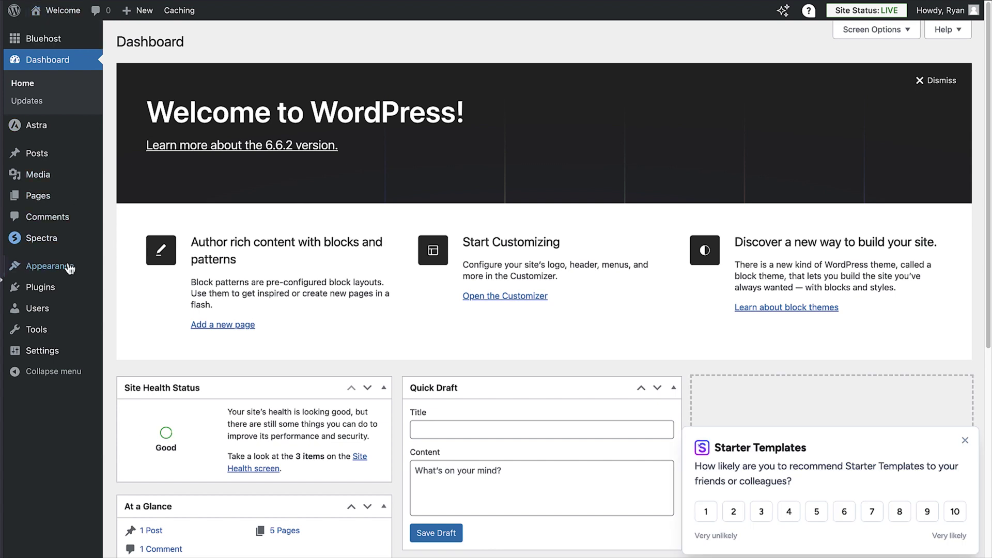
mouse_move(69, 272)
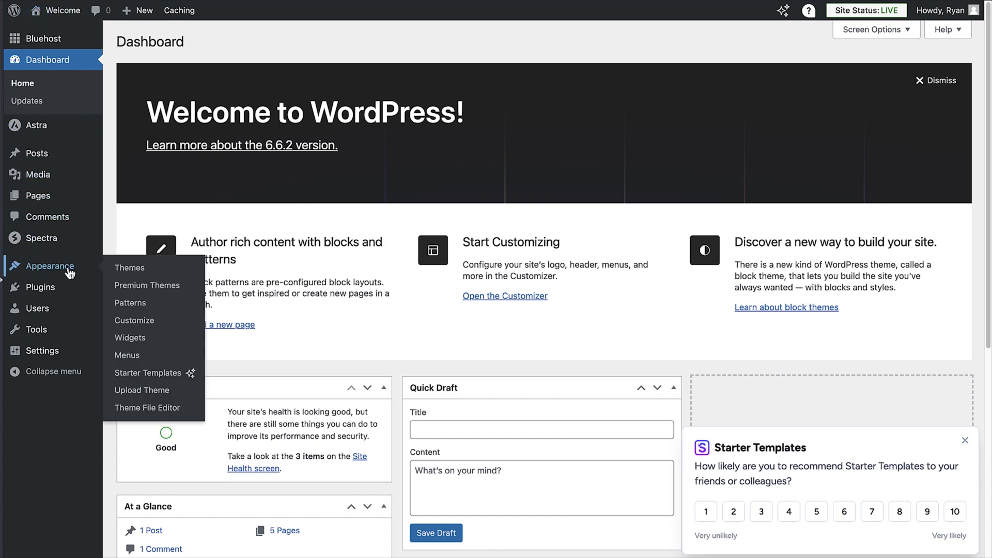
click(126, 357)
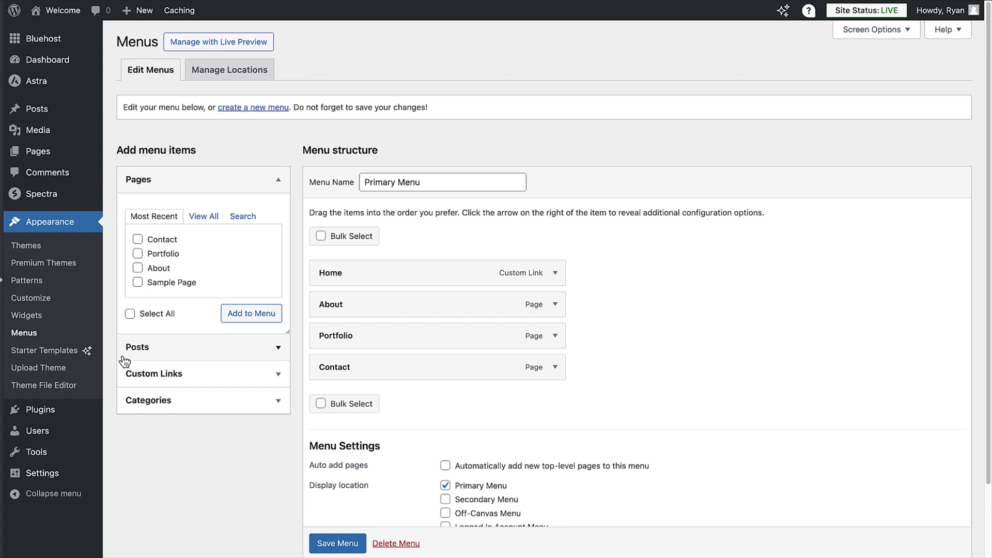
click(137, 283)
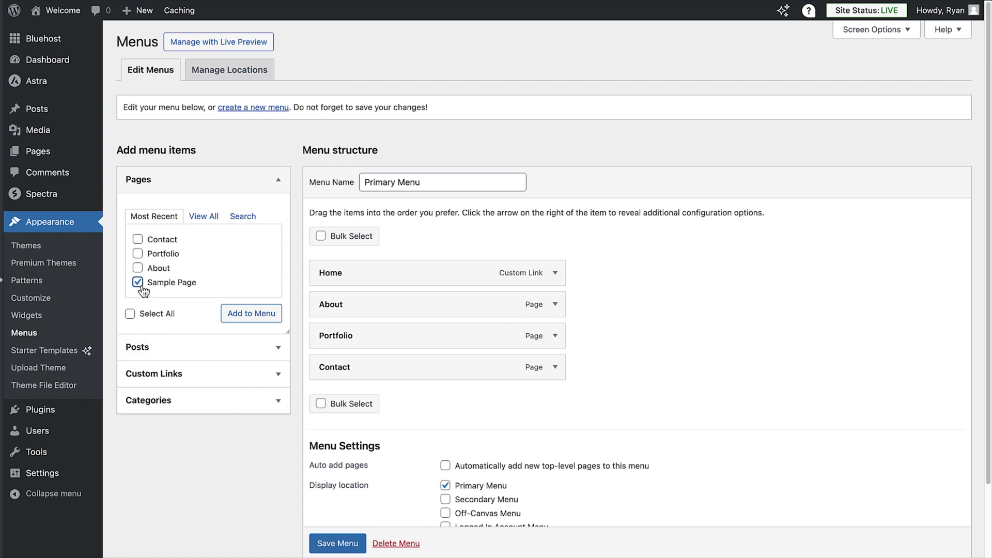
click(247, 316)
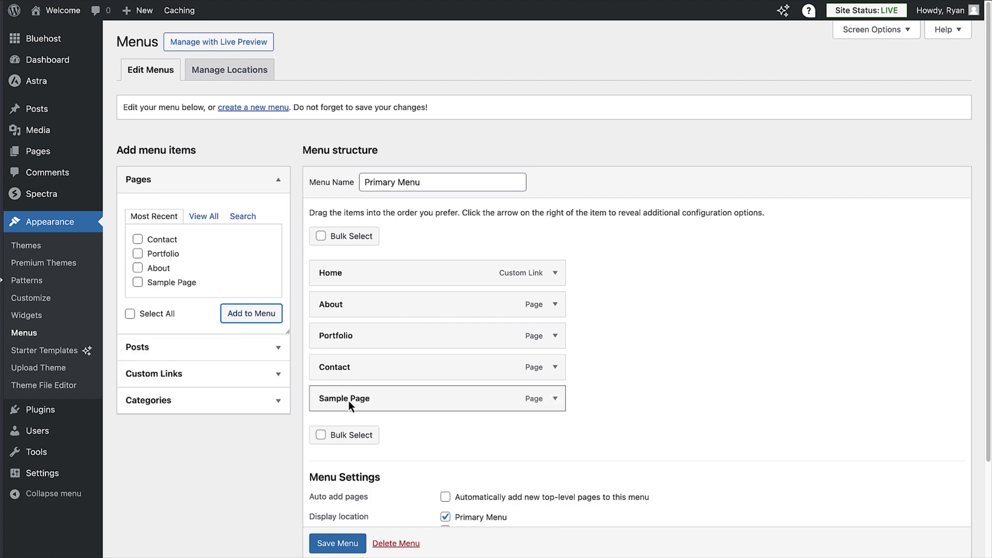
Step: Move Sample Page after About, then remove it and save the menu
drag(348, 398, 340, 337)
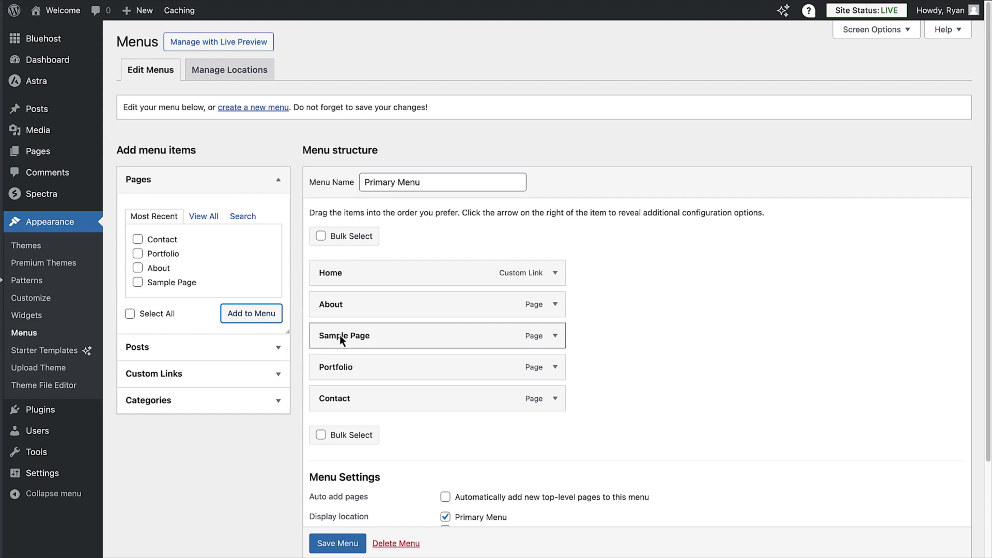
click(555, 336)
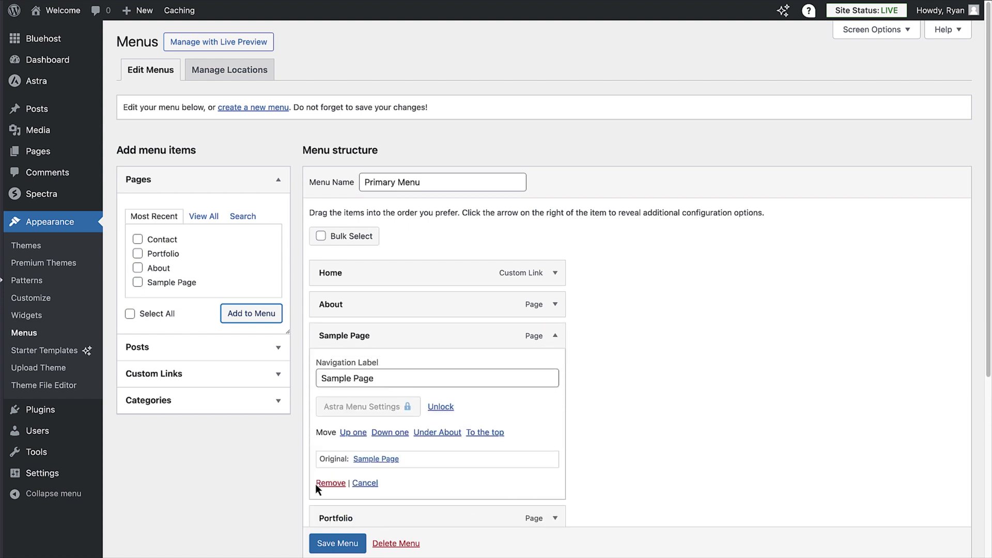
click(330, 483)
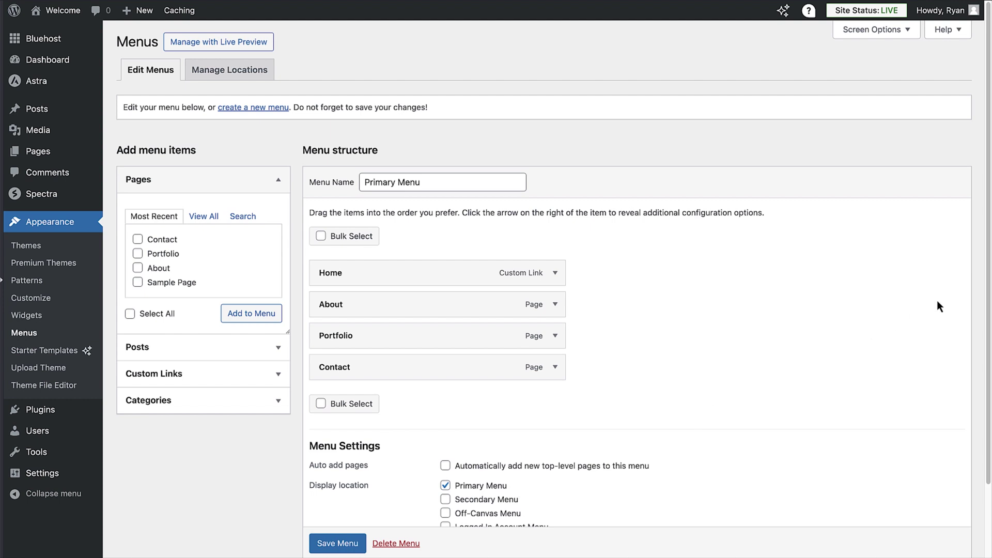
scroll(987, 277, down, 3)
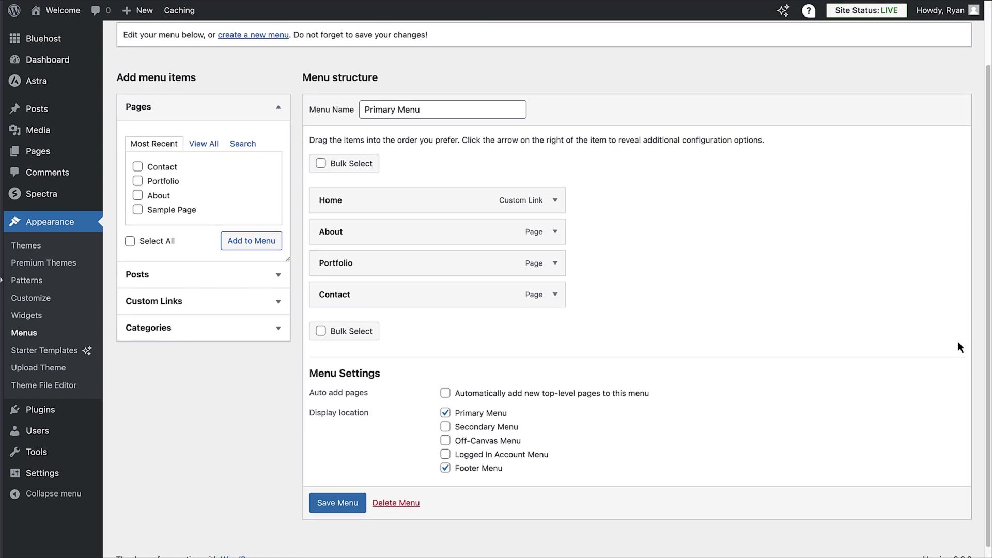
click(341, 506)
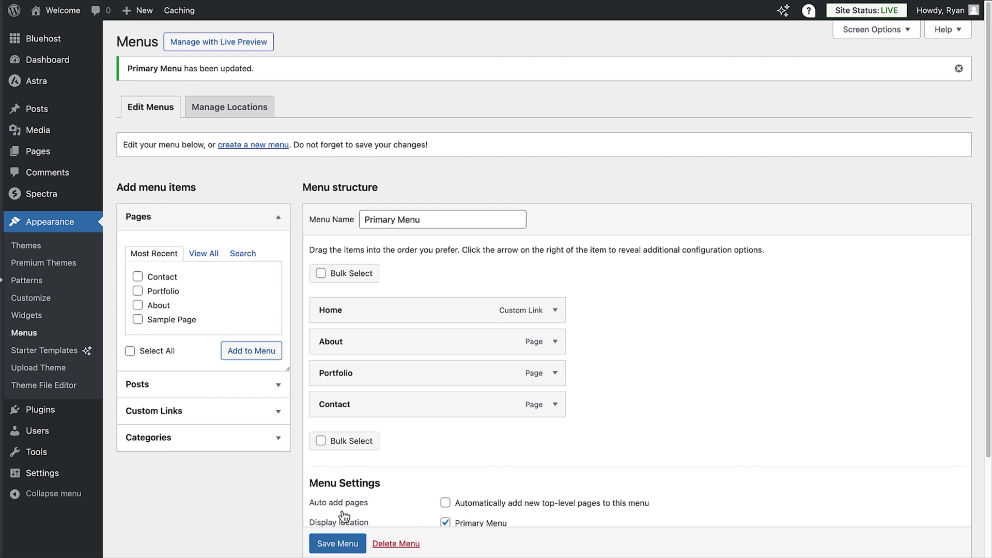
Step: Set the site title to 'Josie Wells Children's Book Illustrator' in General Settings
click(69, 477)
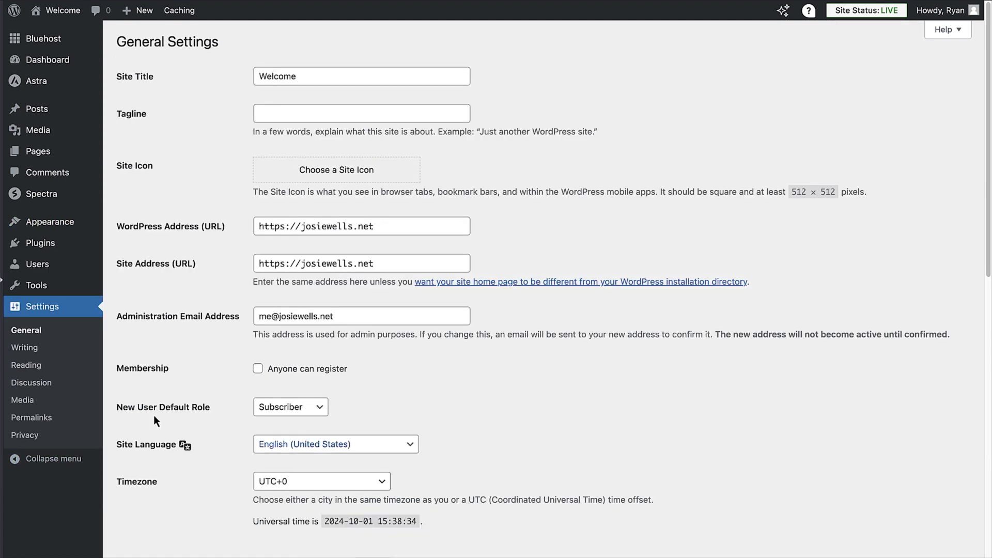
click(276, 77)
text(Josie Wells Children's Book Illustrator)
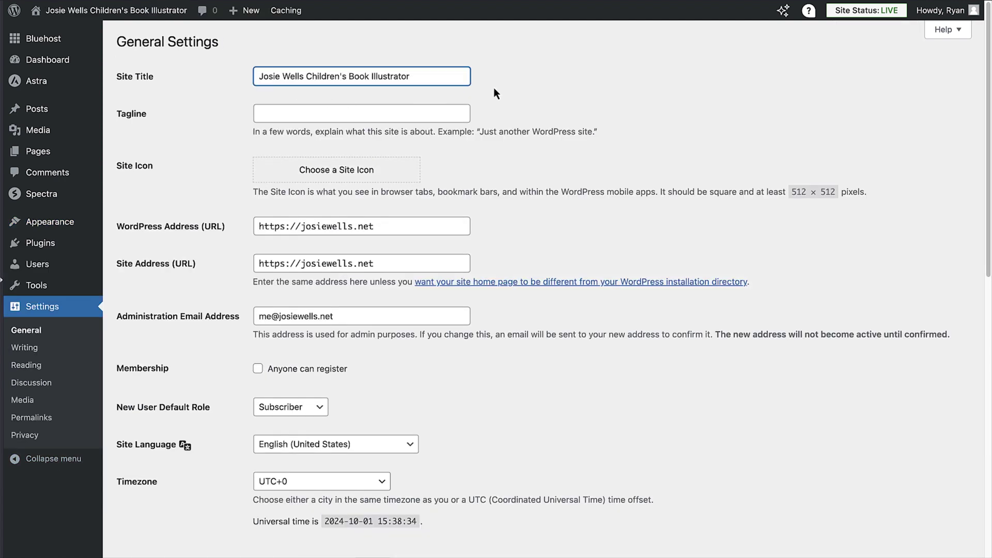
click(507, 85)
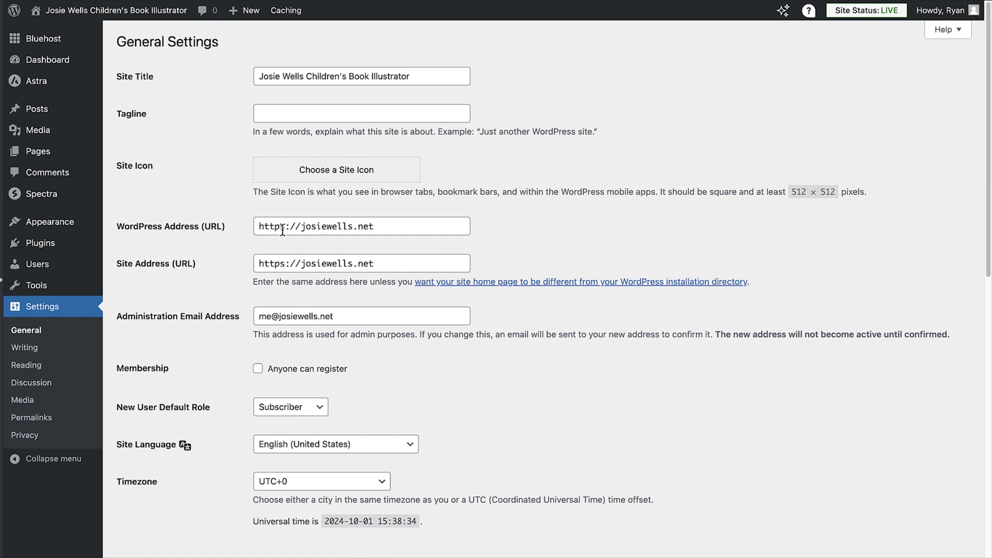
Step: Switch the Site Address to https and save the general settings
click(283, 264)
text(s)
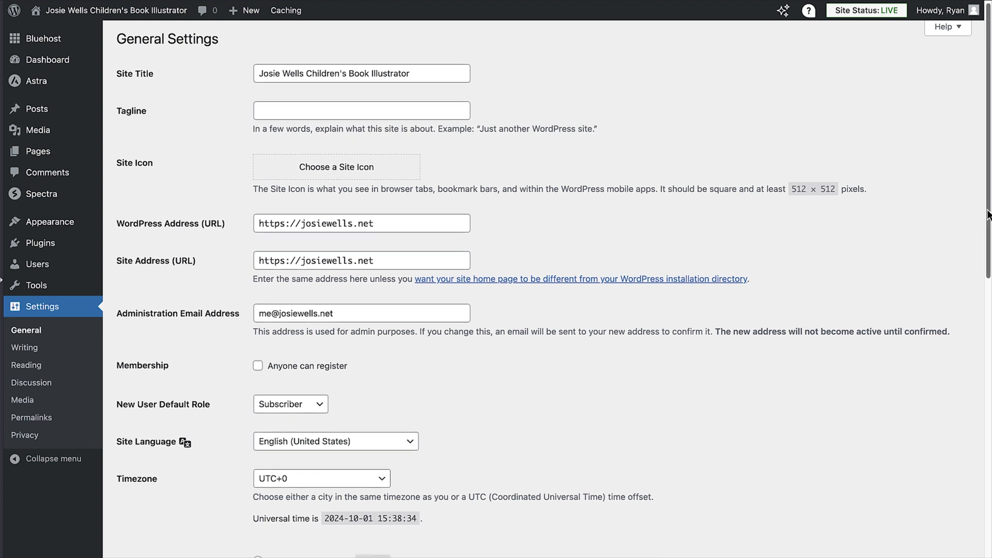
drag(985, 218, 960, 498)
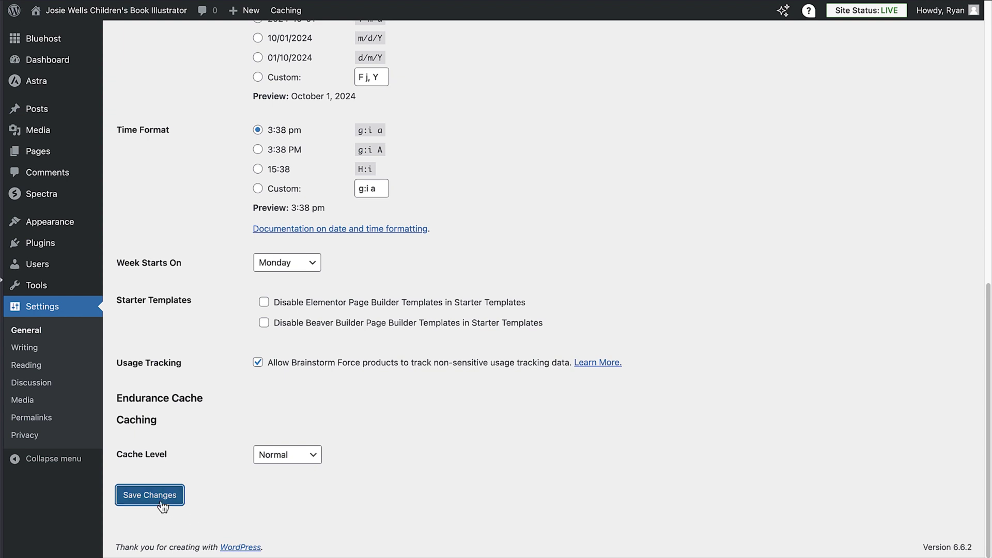
click(156, 501)
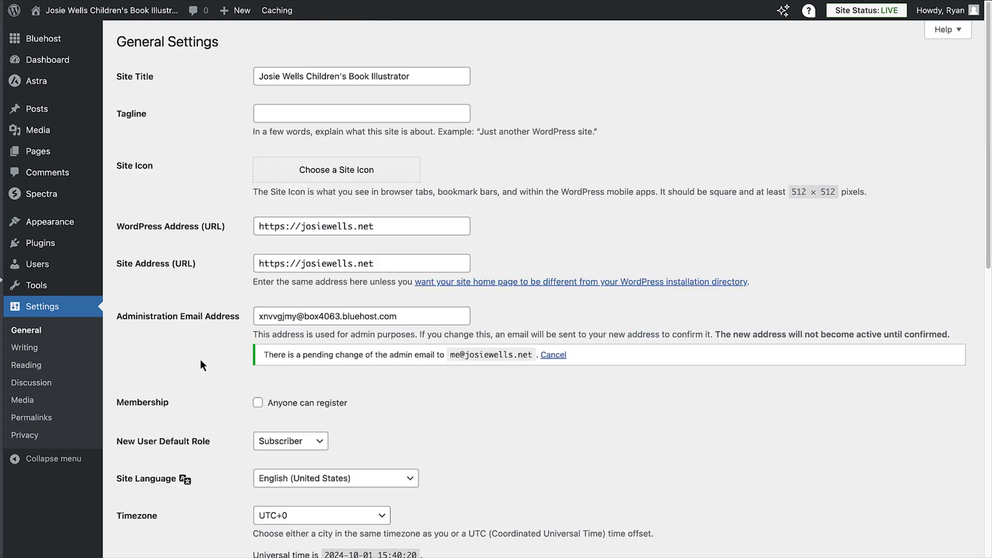
Step: Visit Reading settings, then the Permalinks page with Post name selected
click(32, 366)
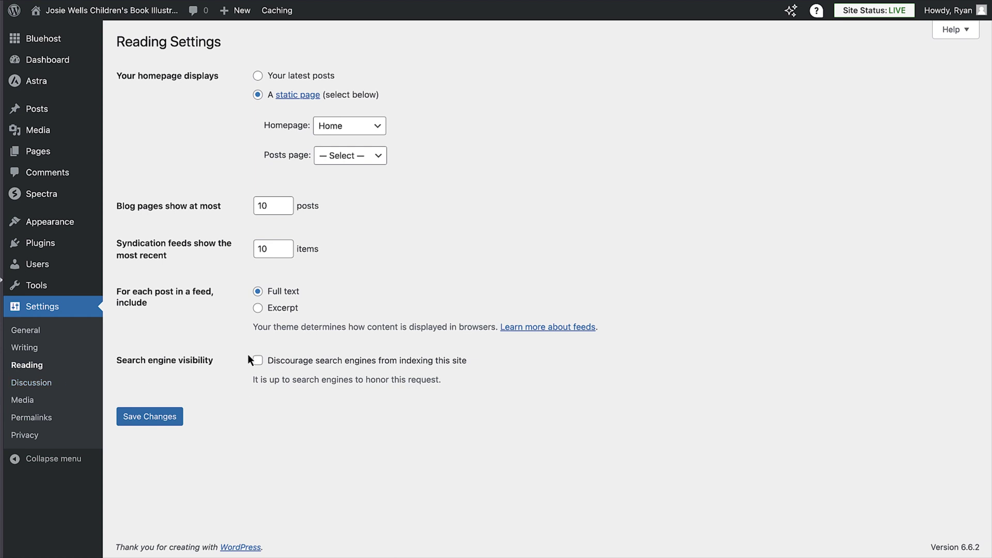
click(37, 418)
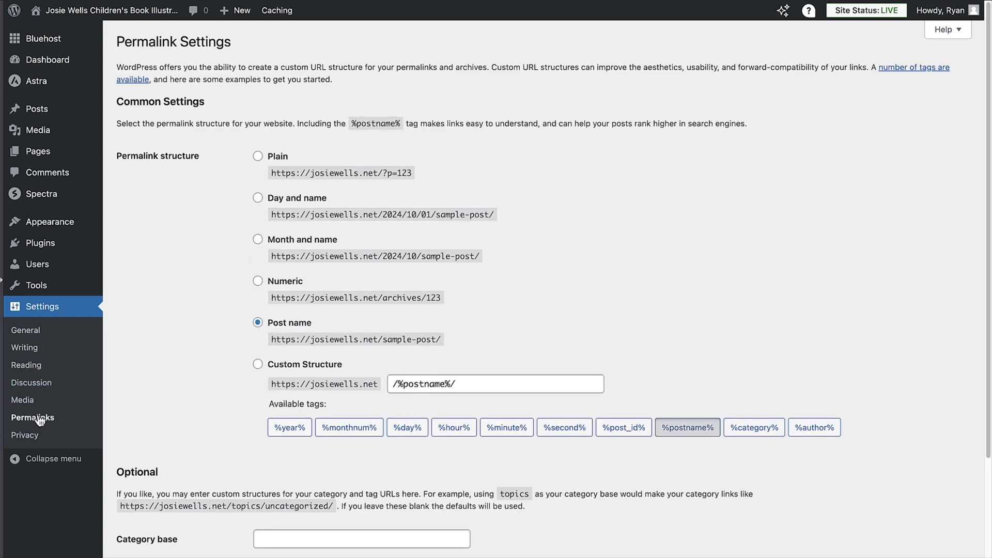